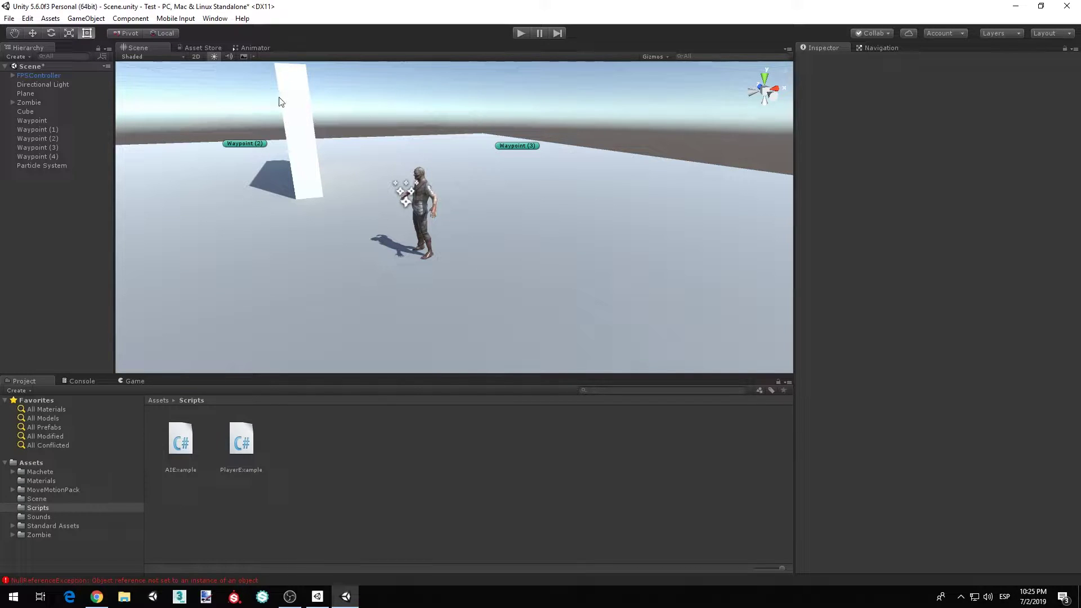
- Dock the Game view alongside the Scene view and start play mode
right_drag(302, 98, 242, 117)
drag(116, 380, 147, 50)
click(521, 33)
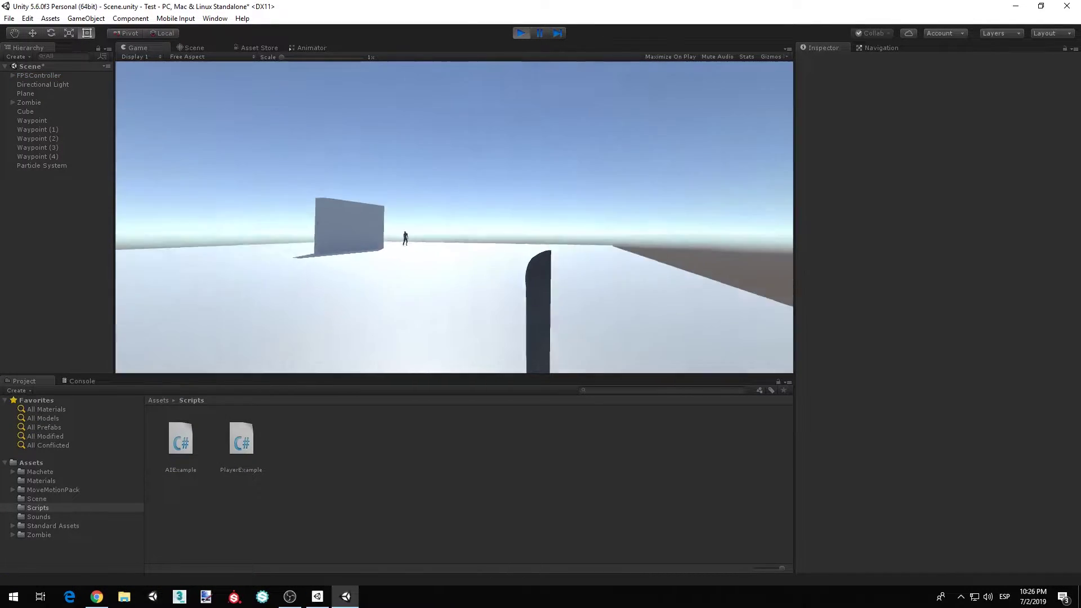
- Play-test the zombie fight by approaching the zombie, backing away and attacking it with the machete, and stop play mode
key(w)
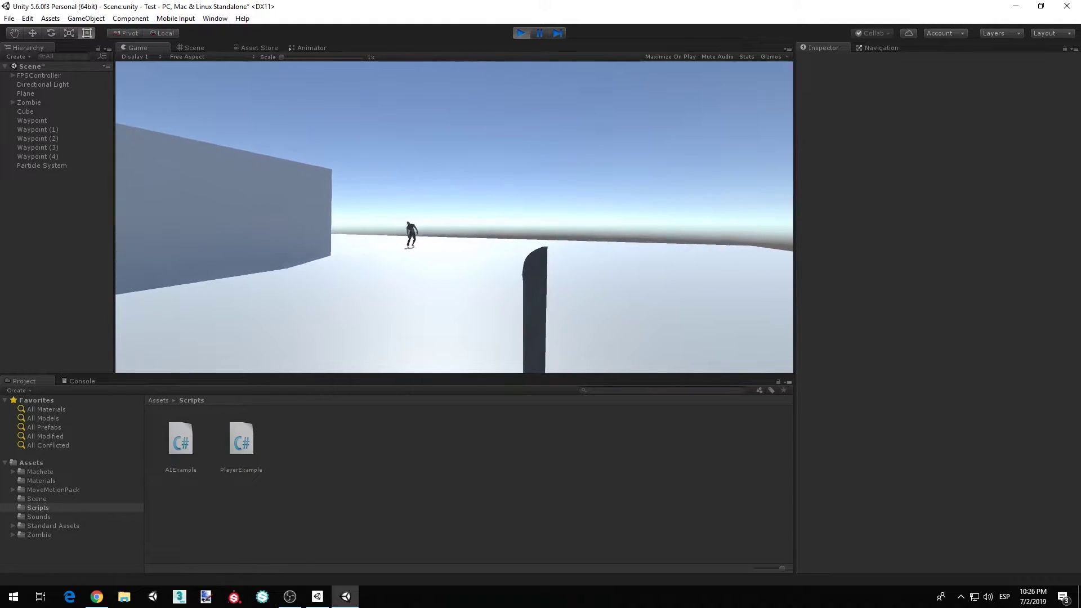
key(w)
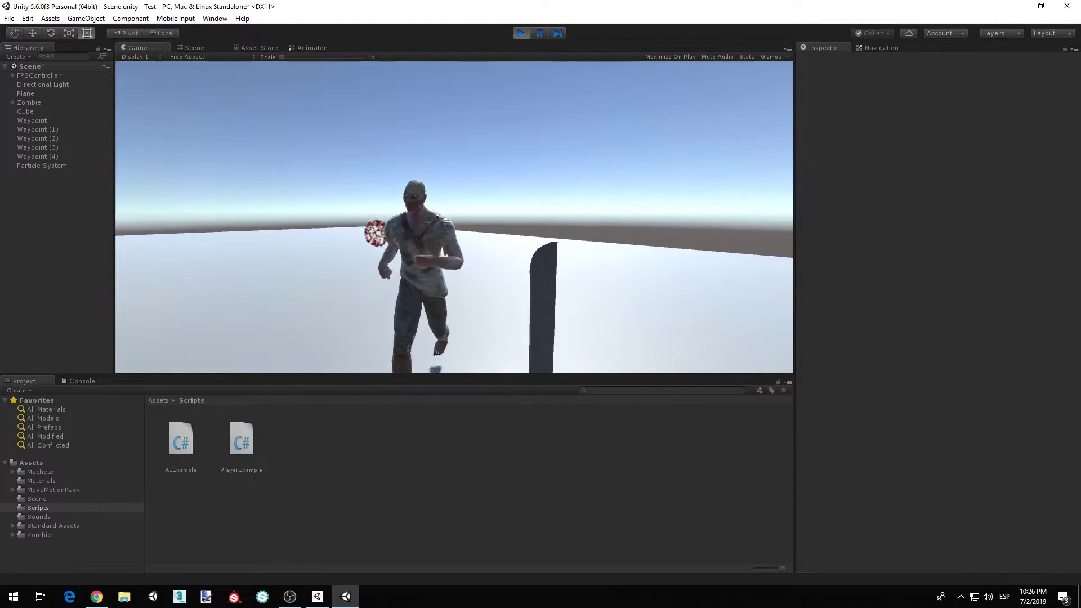
key(s)
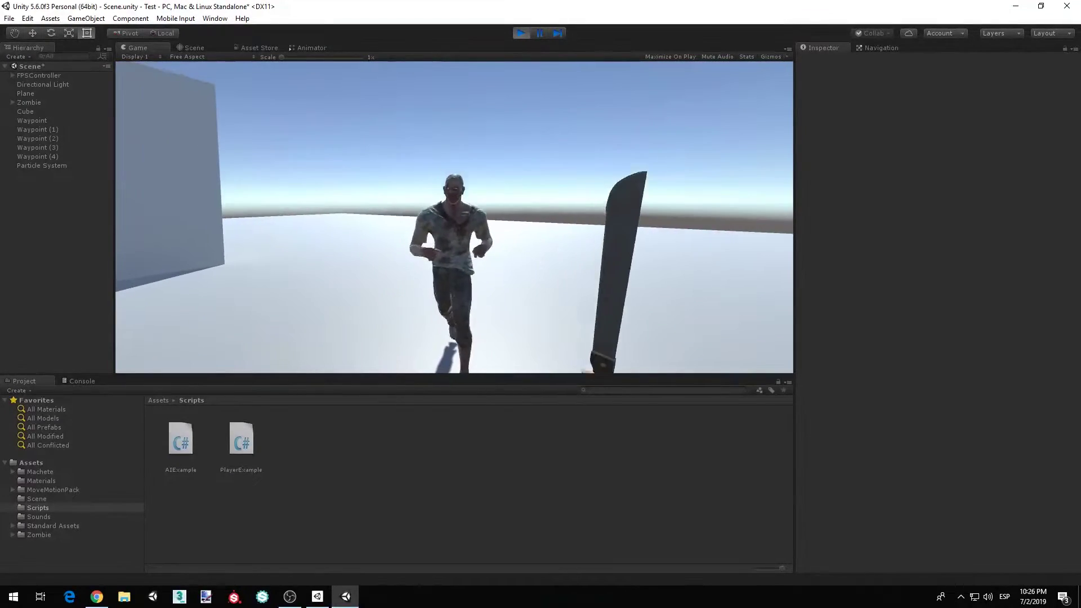
key(s)
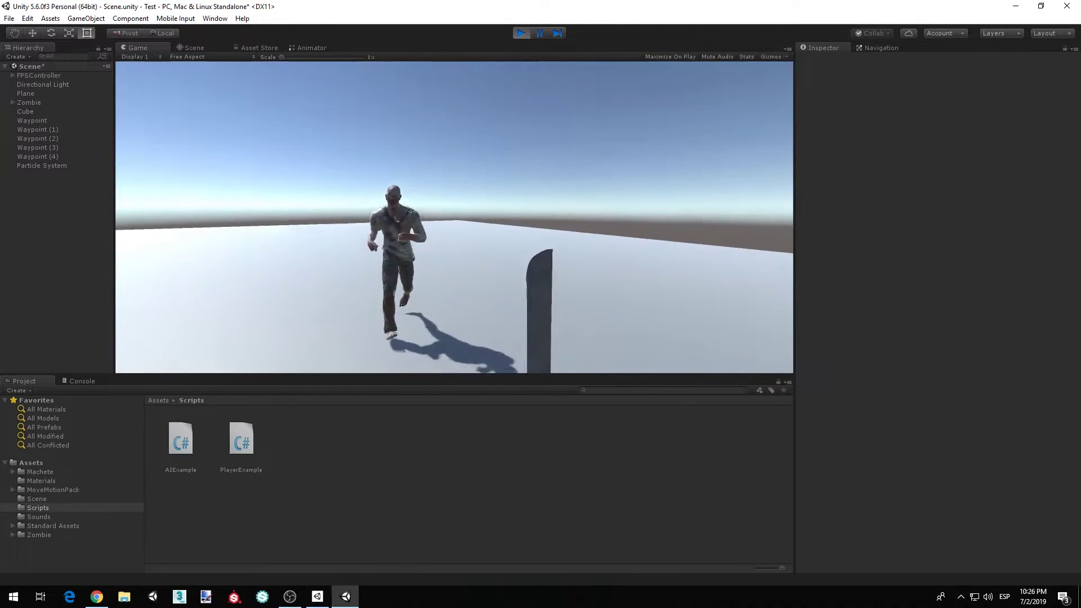
click(454, 217)
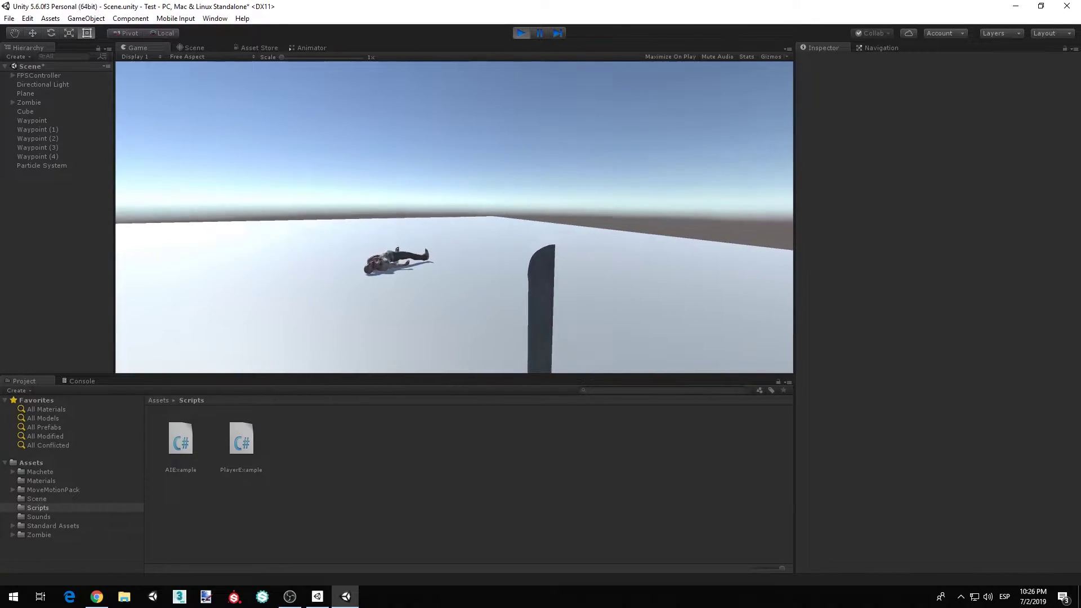
click(454, 217)
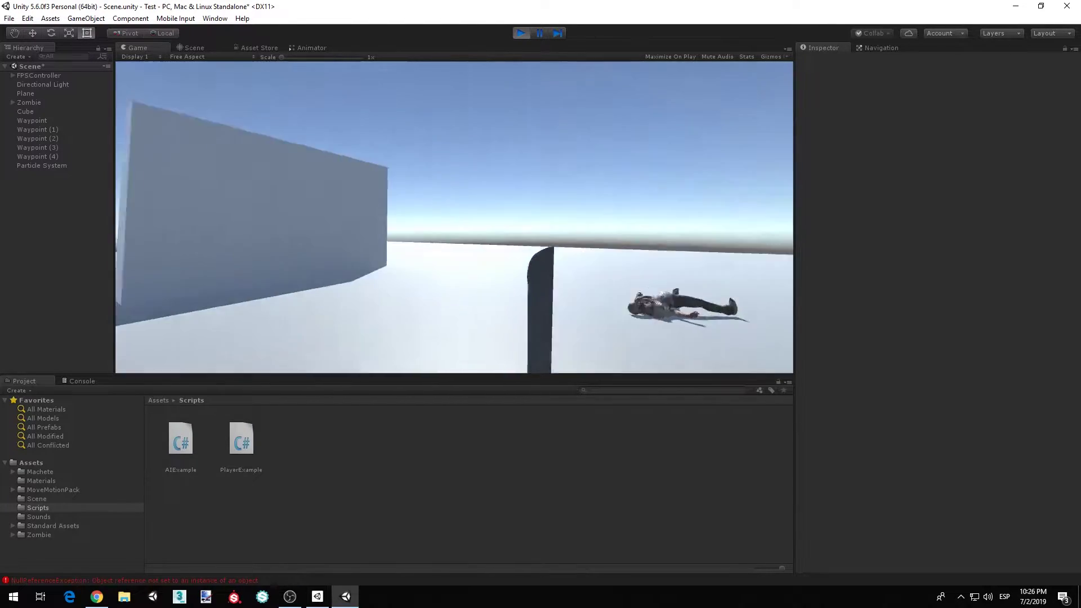
key(w)
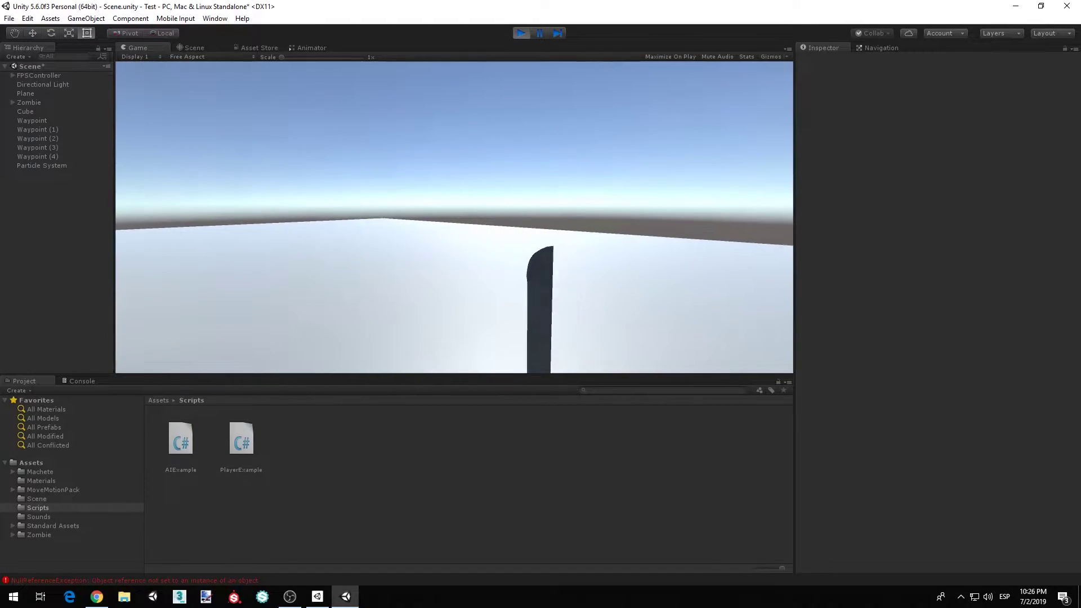
key(Escape)
click(523, 35)
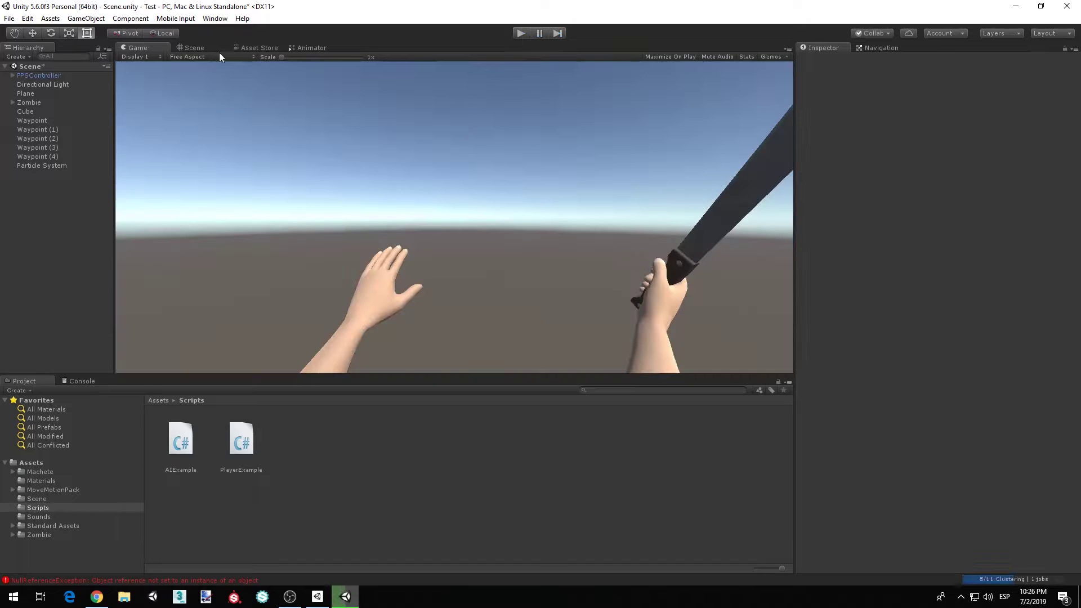
- Return to the Scene view and look over the area around the zombie and the wall
click(195, 48)
right_drag(262, 148, 406, 142)
middle_drag(406, 143, 425, 152)
right_drag(425, 153, 366, 176)
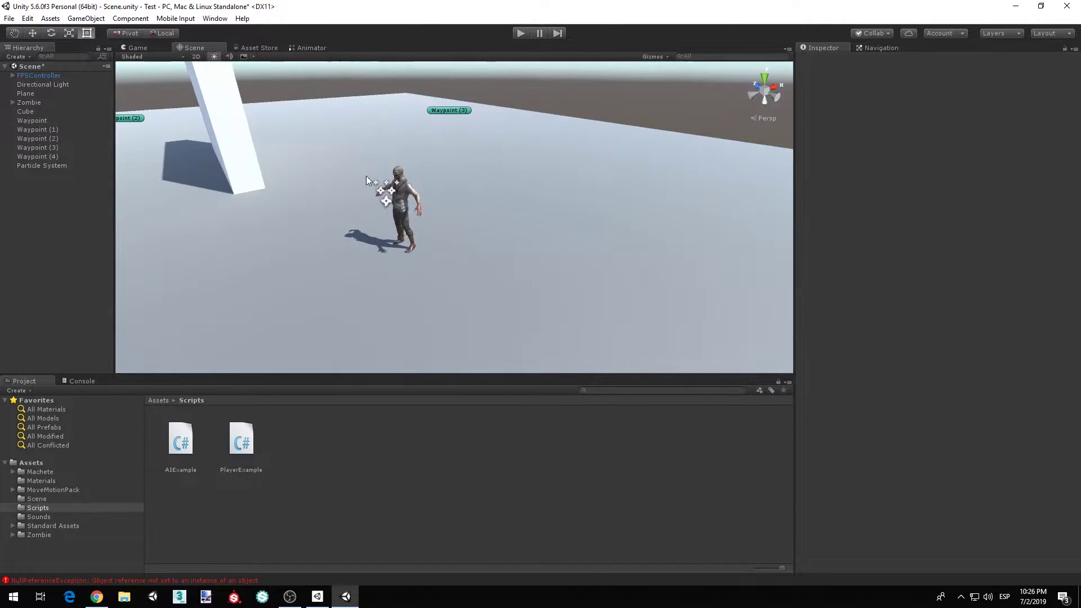
middle_drag(366, 176, 410, 231)
right_drag(410, 231, 431, 244)
scroll(382, 191, down, 4)
middle_drag(383, 191, 376, 214)
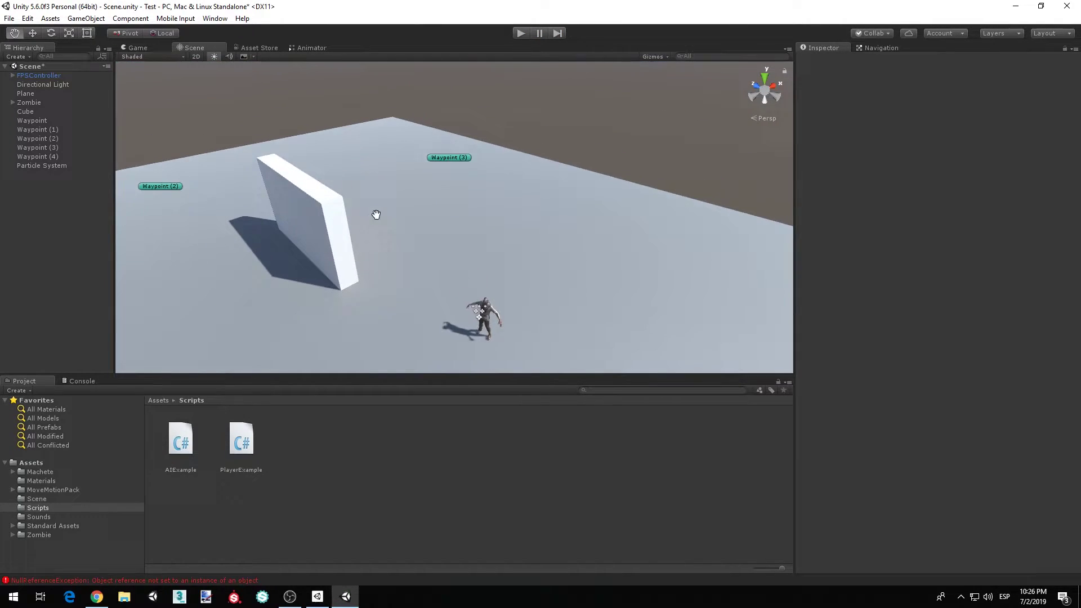
- Select the existing Particle System at the zombie and preview its burst by simulating and stopping the effect
double_click(53, 168)
alt+drag(300, 218, 396, 225)
key(w)
mouse_move(396, 224)
right_down()
mouse_move(479, 221)
mouse_move(410, 221)
right_up()
click(704, 330)
key(w)
right_drag(542, 266, 642, 259)
click(745, 329)
click(695, 328)
right_drag(459, 209, 577, 232)
click(752, 331)
- Add a new particle system to the scene
right_drag(535, 171, 536, 170)
key(s)
middle_drag(450, 106, 508, 187)
right_drag(508, 243, 483, 270)
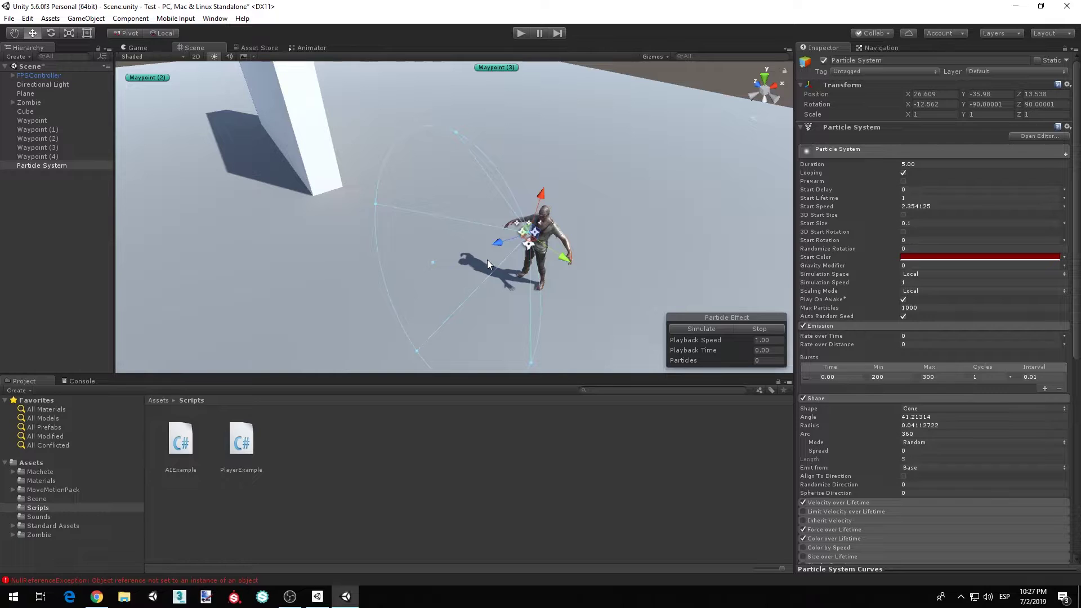
alt+drag(488, 259, 557, 282)
alt+drag(496, 259, 424, 236)
key(f)
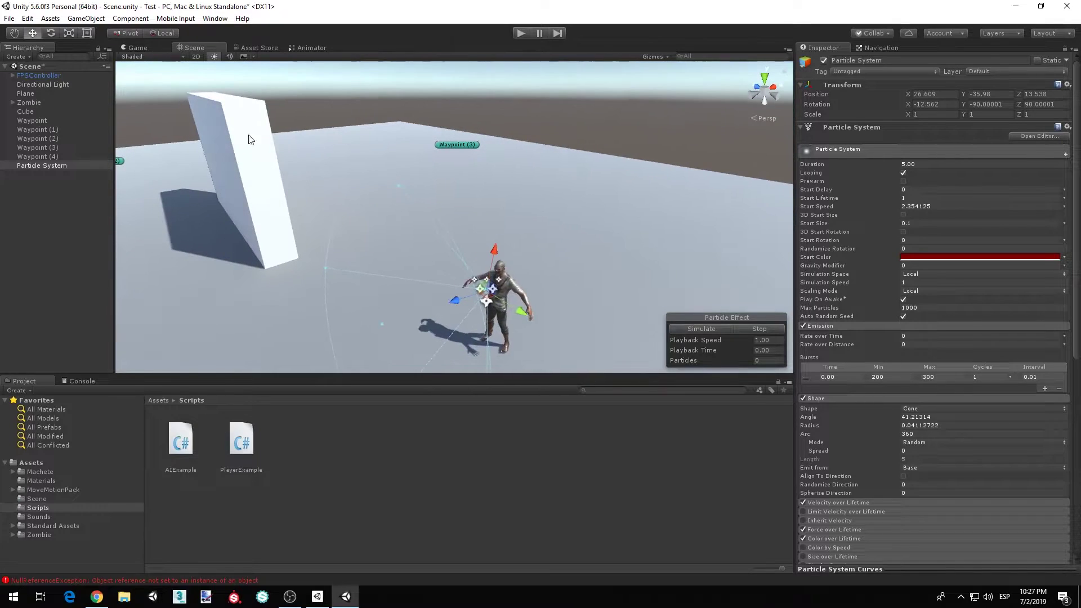
click(85, 18)
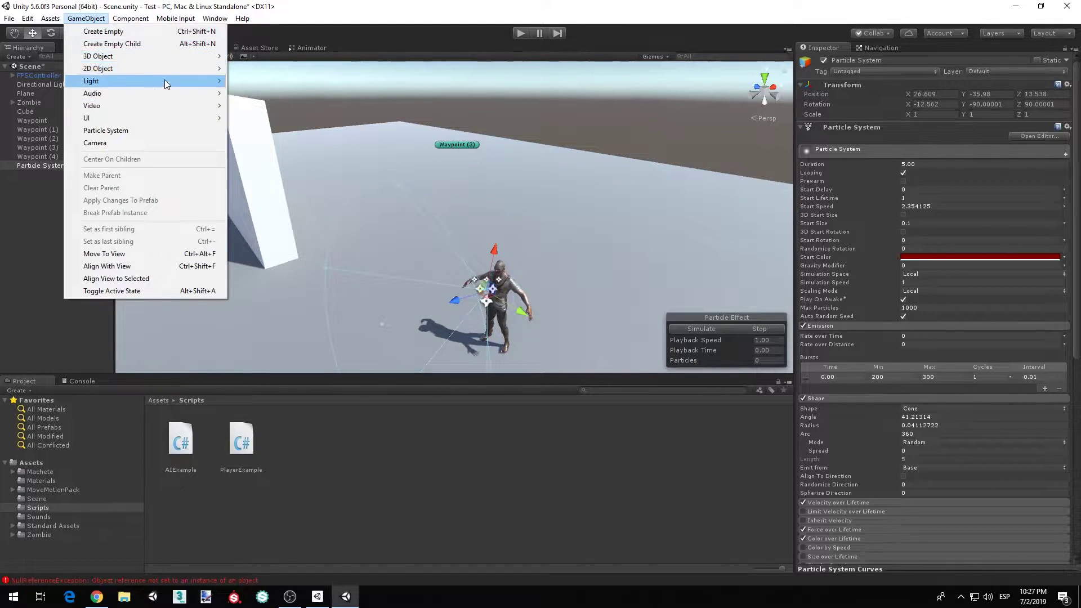
mouse_move(130, 57)
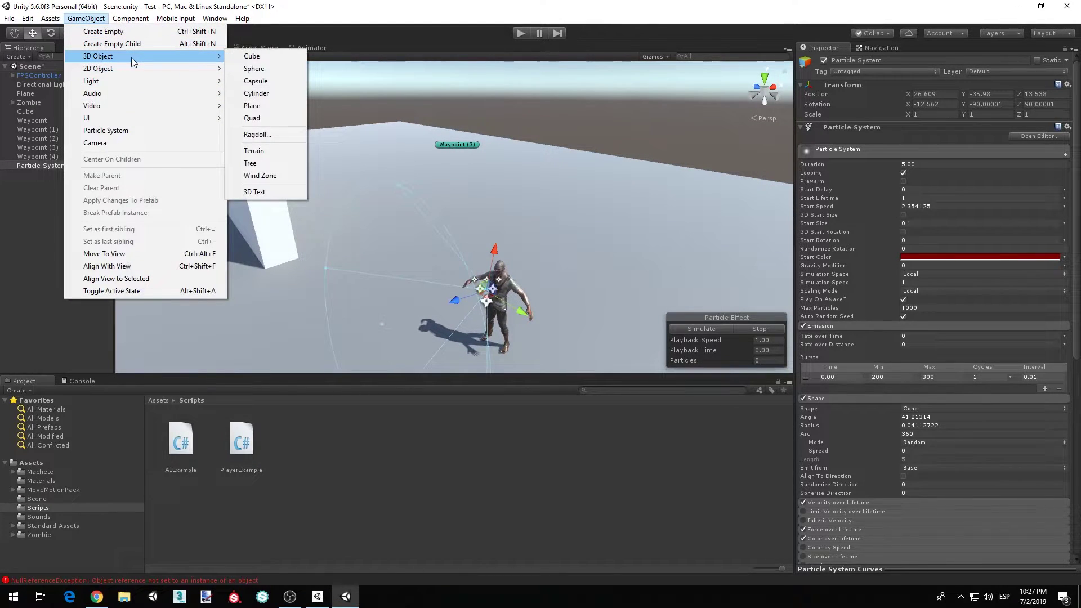
click(99, 132)
key(f)
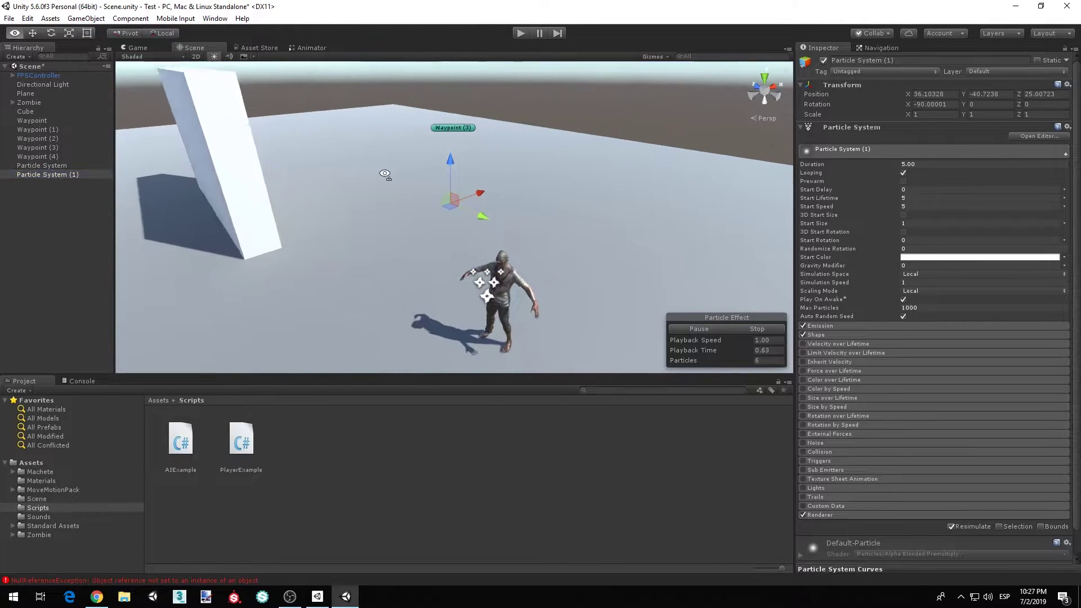
- Raise the new particle system to Y -32.83 and rotate it to X -180, Y 90, Z -90 so it emits sideways
drag(432, 201, 441, 119)
middle_drag(444, 114, 443, 203)
right_drag(443, 203, 379, 216)
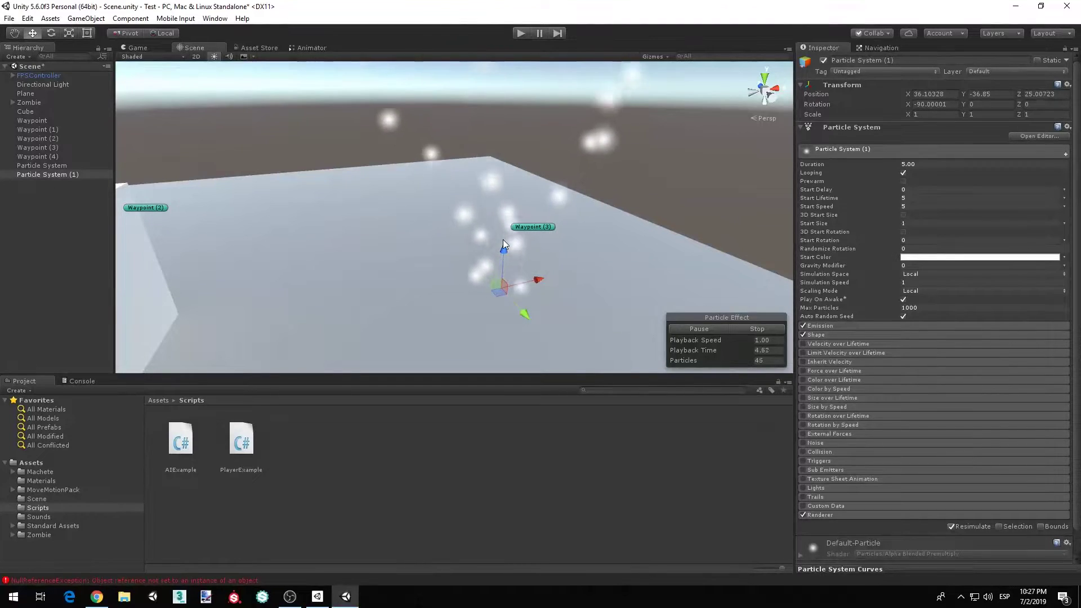
key(e)
drag(486, 262, 371, 336)
key(w)
right_drag(451, 330, 466, 269)
drag(513, 232, 529, 160)
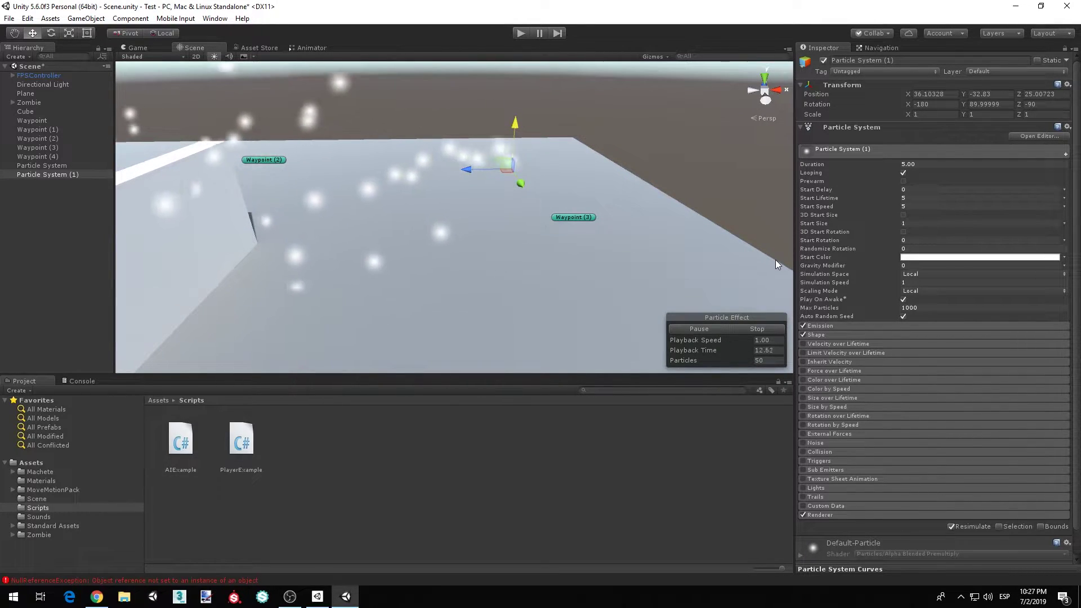
- Set the new particle system's start size to 0.1
mouse_move(777, 263)
right_down()
mouse_move(492, 234)
mouse_move(629, 225)
mouse_move(765, 246)
right_up()
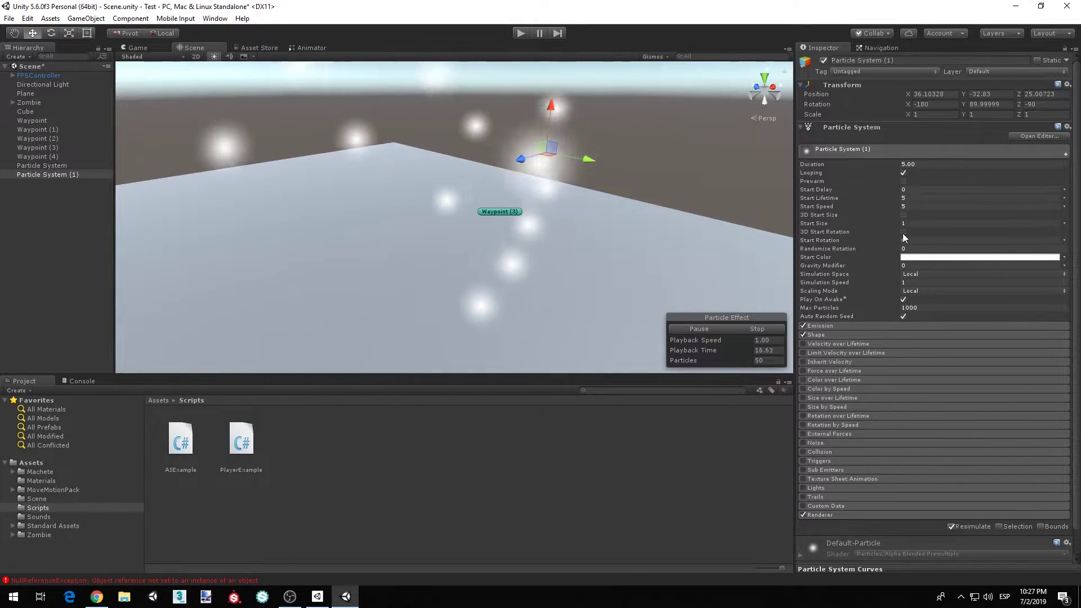
click(913, 223)
text(.1)
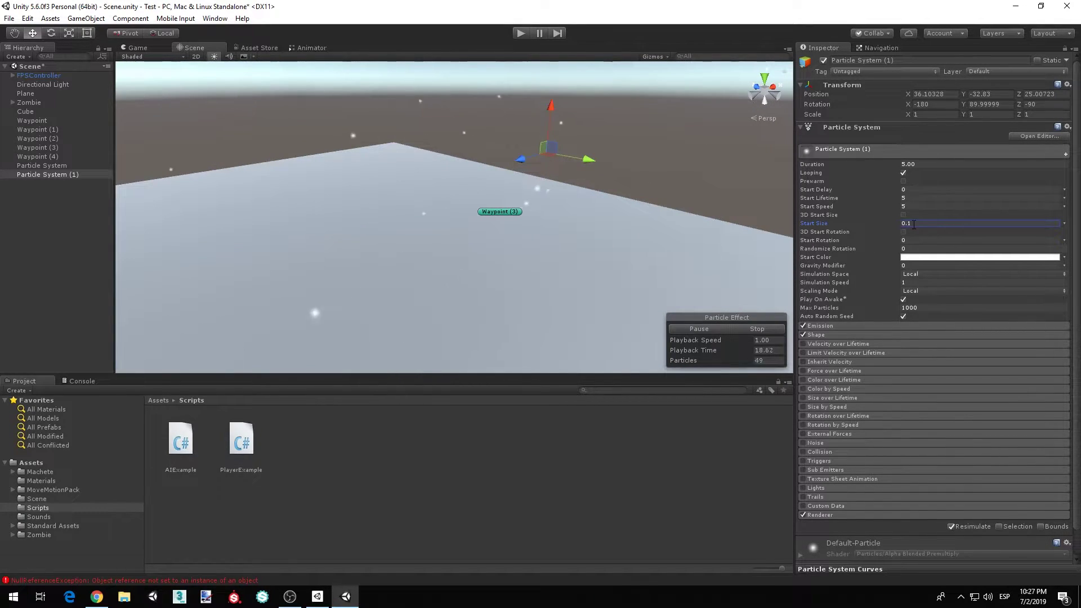
right_drag(703, 171, 754, 285)
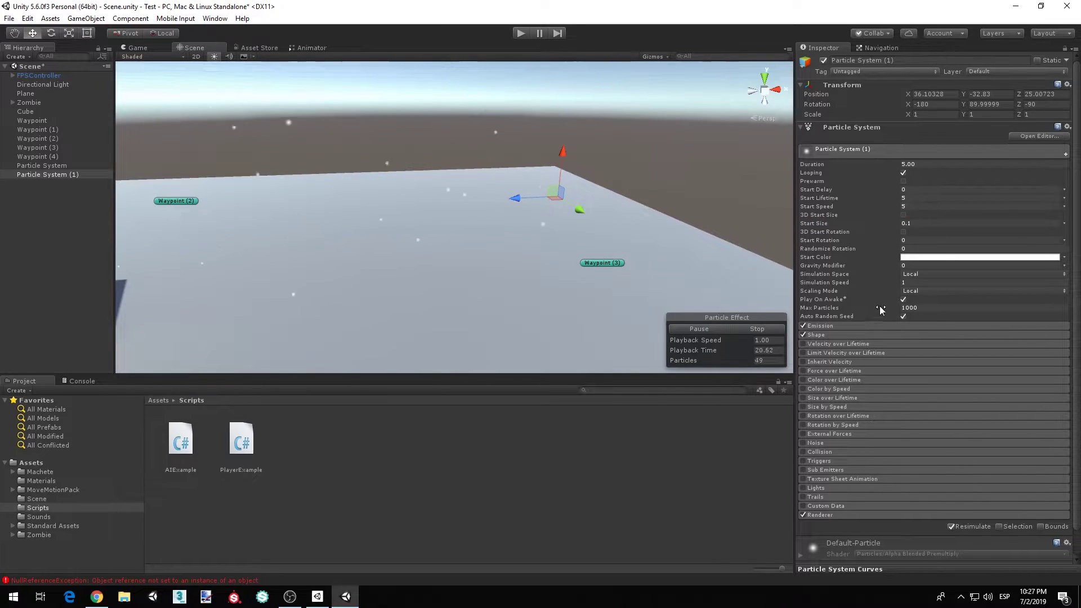
- Expand the Emission and Shape modules and shrink the emission cone's radius to about 0.096
click(834, 327)
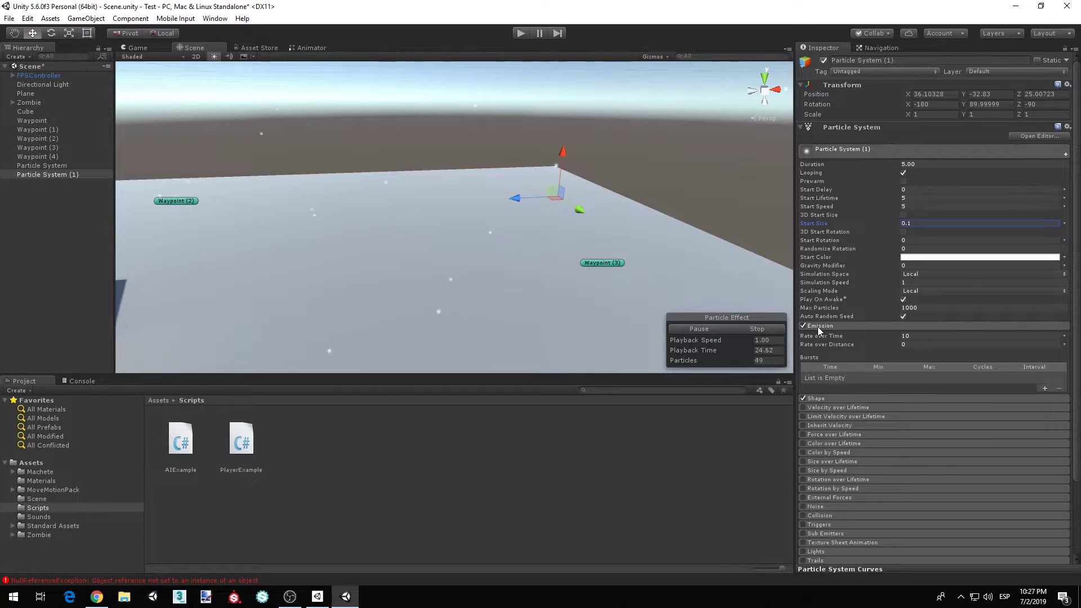
scroll(870, 333, down, 3)
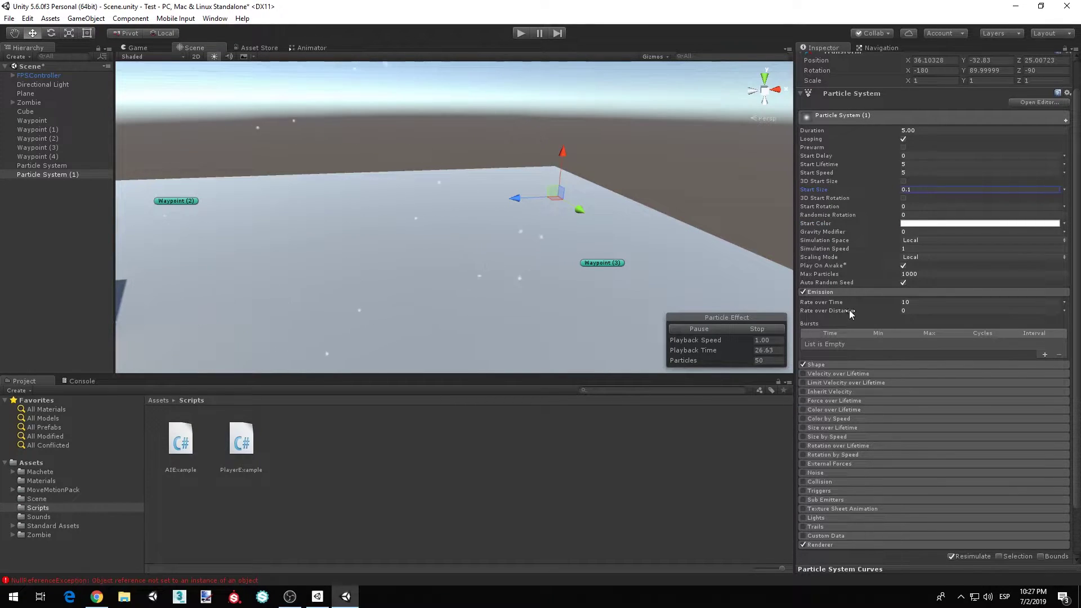
click(825, 365)
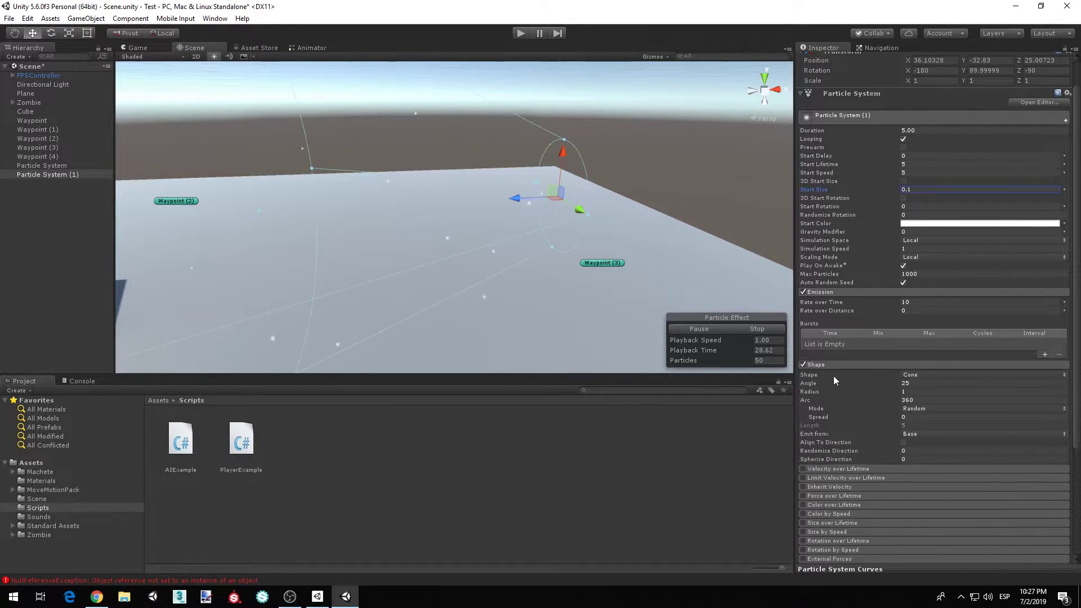
alt+drag(626, 206, 488, 228)
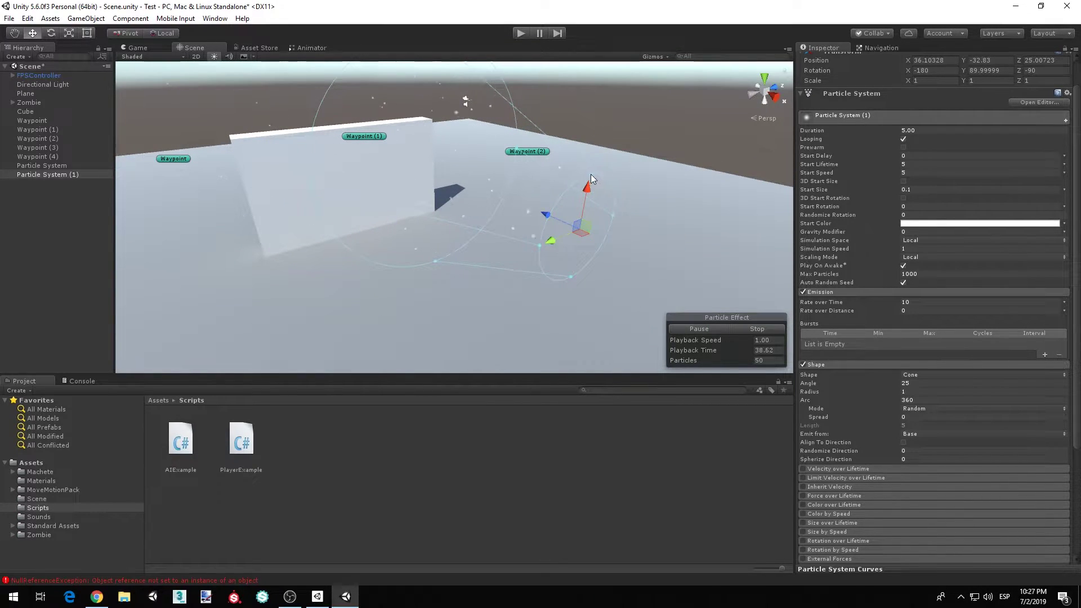
drag(590, 174, 582, 224)
right_drag(522, 247, 525, 248)
alt+drag(524, 249, 467, 209)
- Reduce the particles' start speed to about 2.82 and set the emission rate over time to 100
click(504, 211)
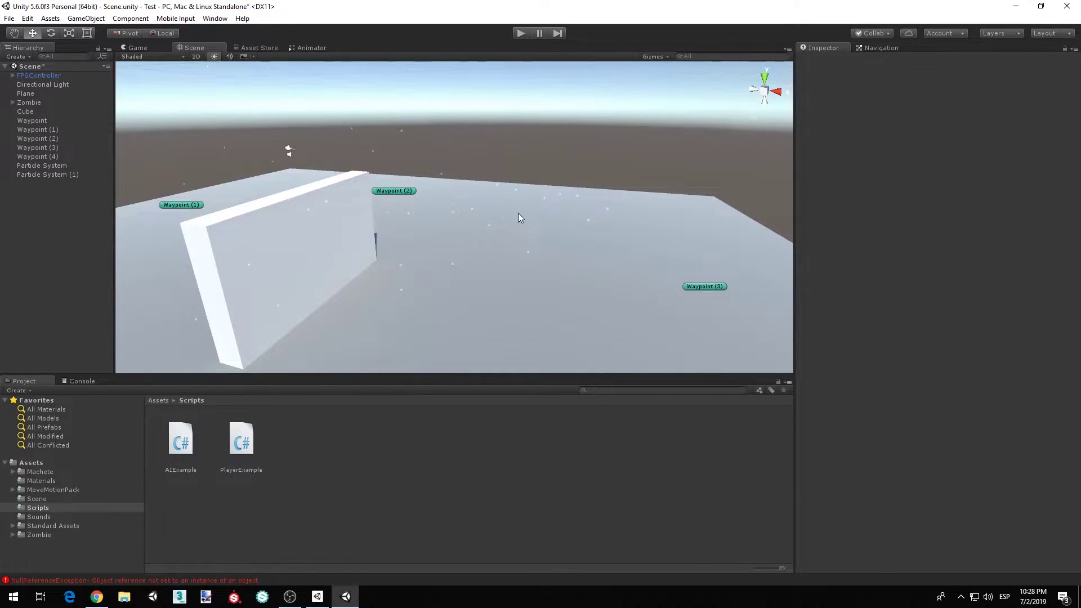
key(ctrl+z)
drag(532, 220, 522, 220)
right_drag(558, 248, 598, 248)
scroll(620, 249, up, 3)
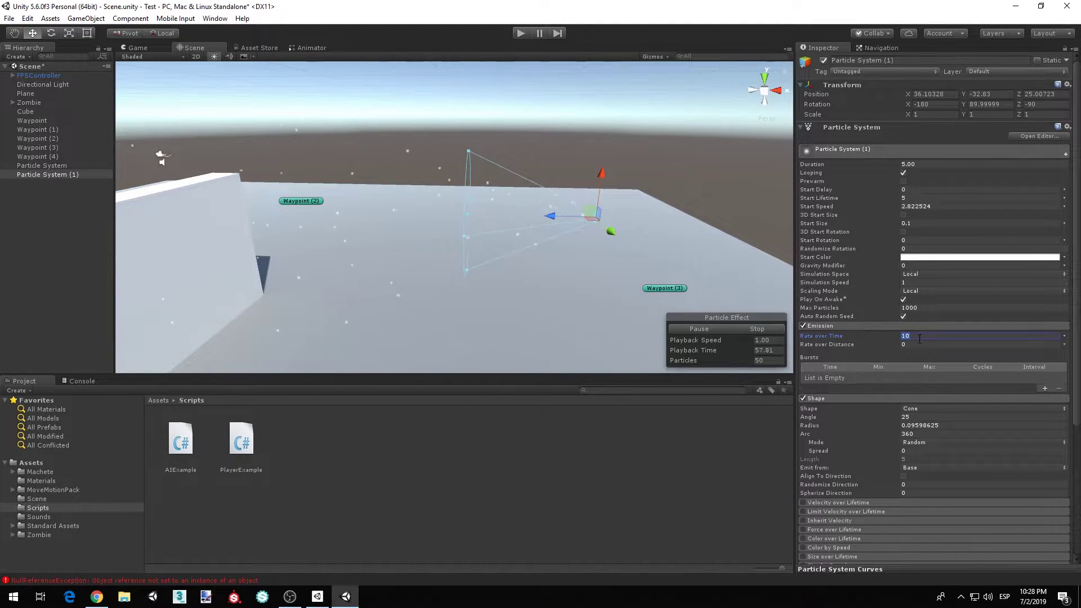
alt+drag(649, 208, 570, 228)
- Enable the Force over Lifetime module and expand its settings
scroll(942, 437, down, 3)
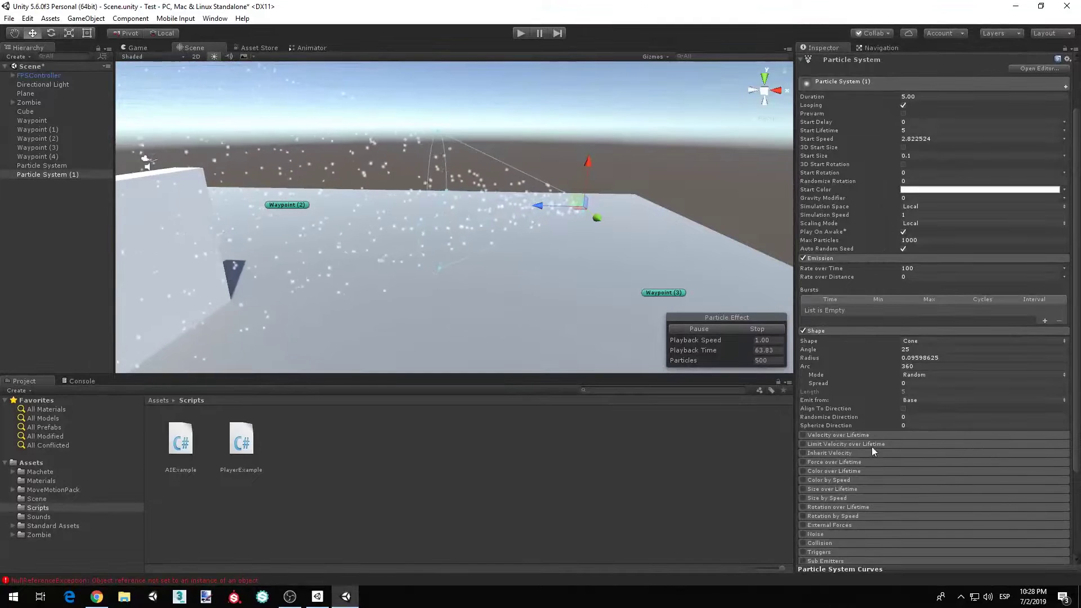
scroll(883, 443, down, 3)
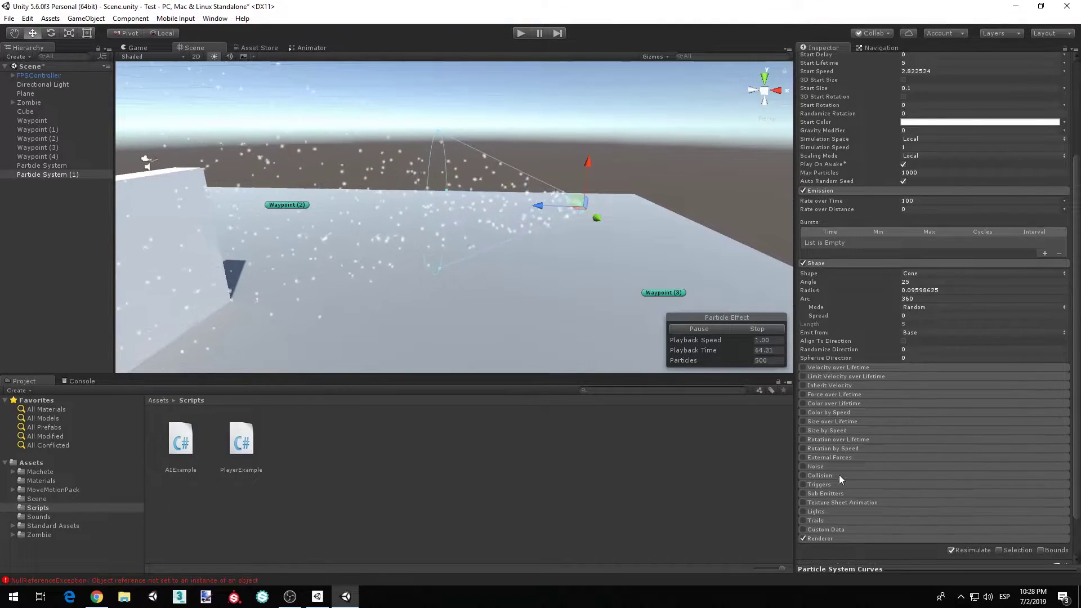
click(804, 394)
click(839, 395)
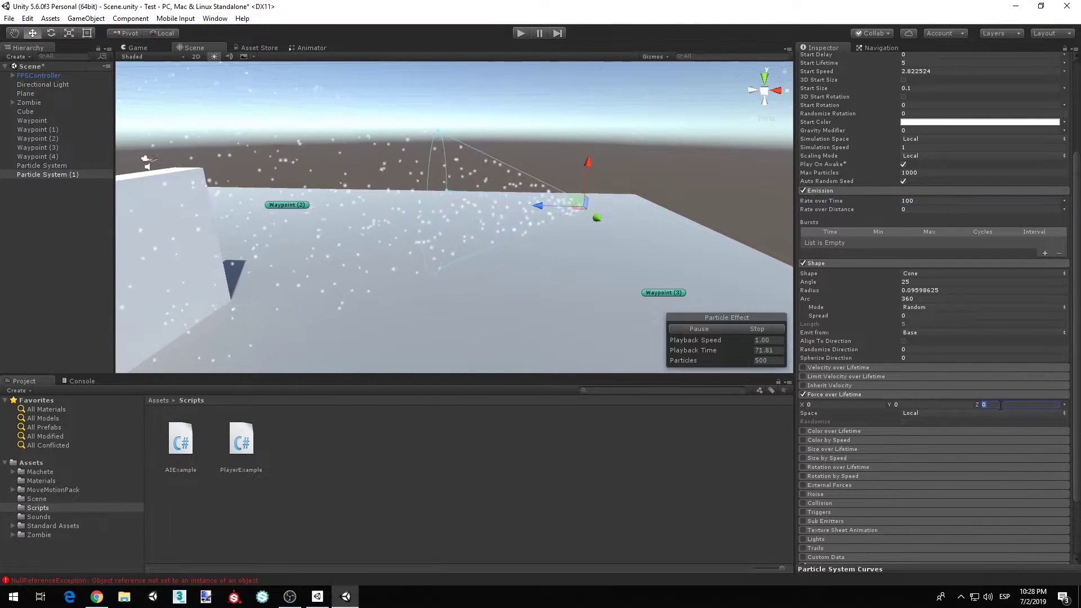
- Try a Force over Lifetime of -50 on the Z axis and clear the value again
click(1000, 405)
text(-)
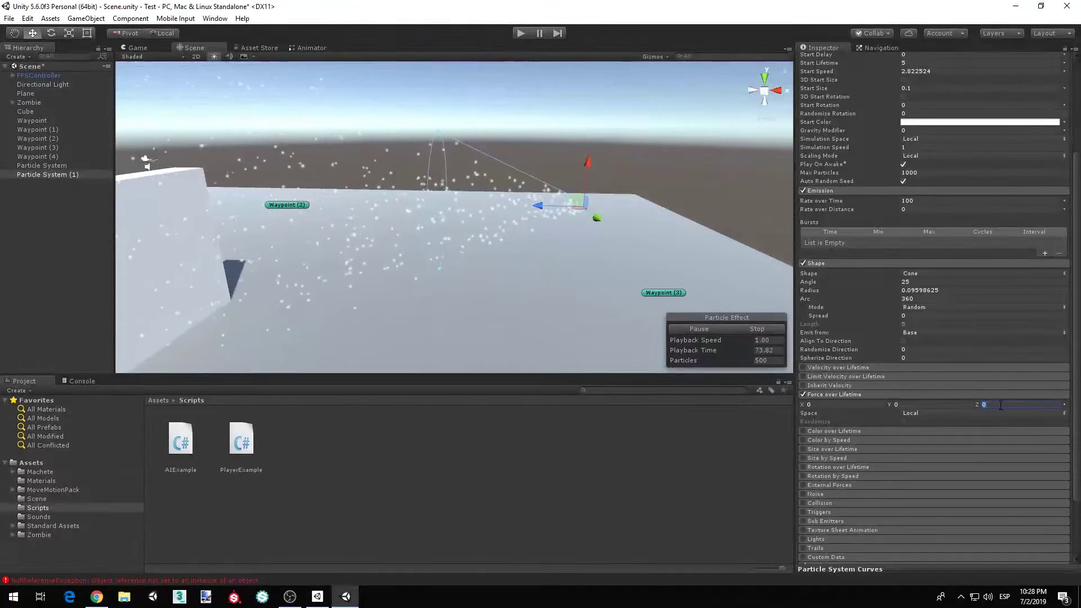
text(50)
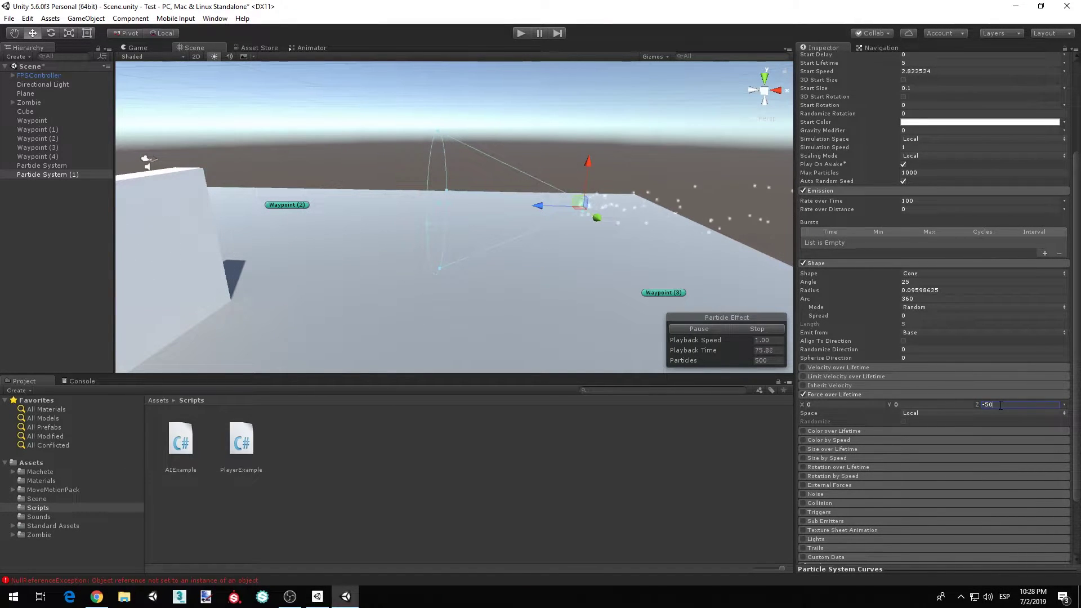
key(BackSpace)
key(BackSpace)
key(BackSpace)
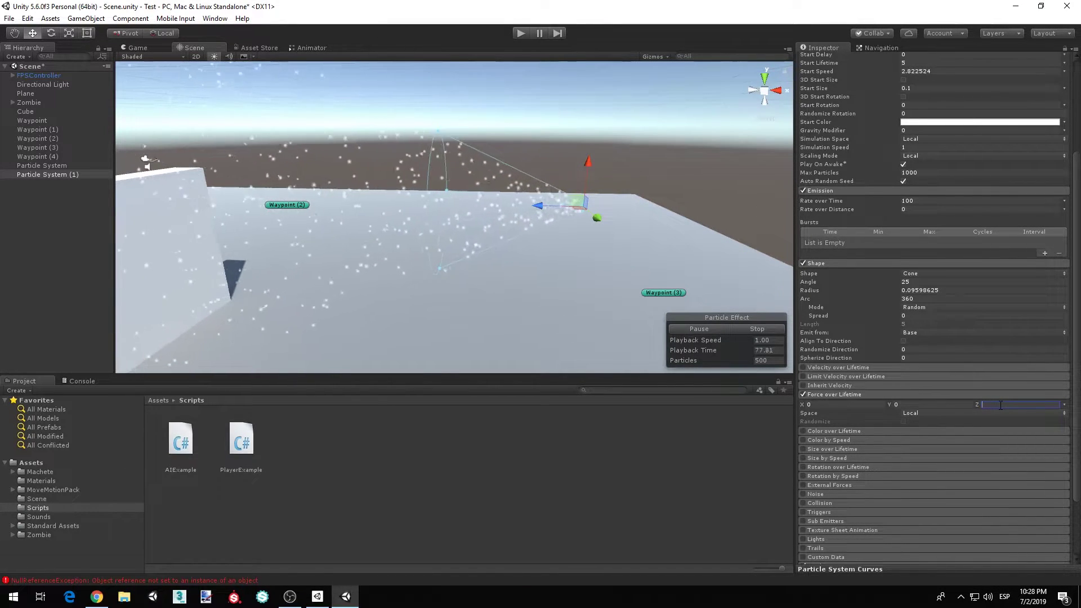
- Set the Force over Lifetime on the Y axis to -50
click(952, 404)
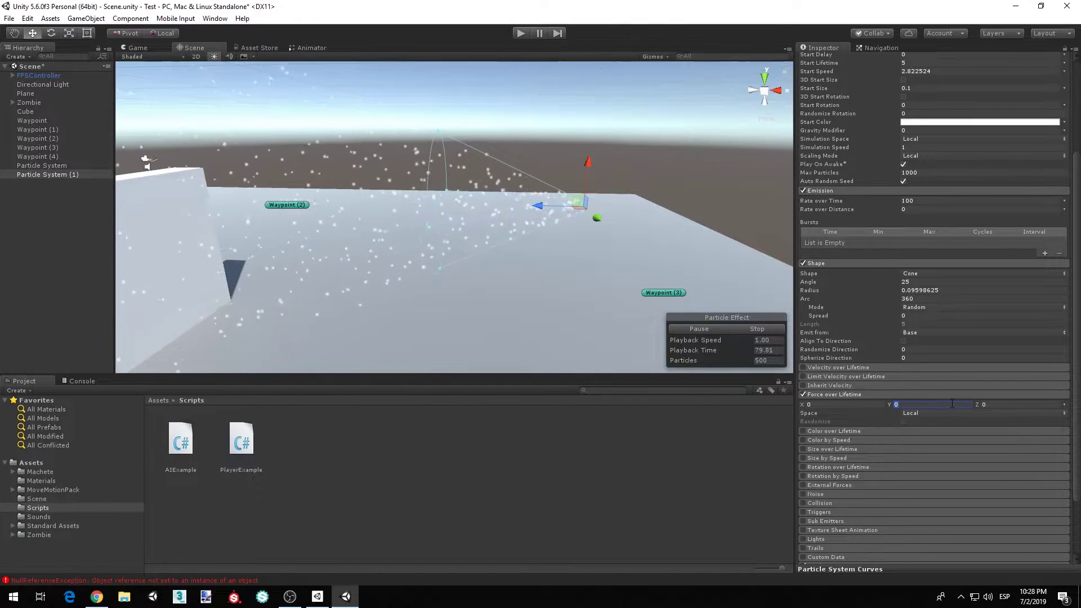
text(-50)
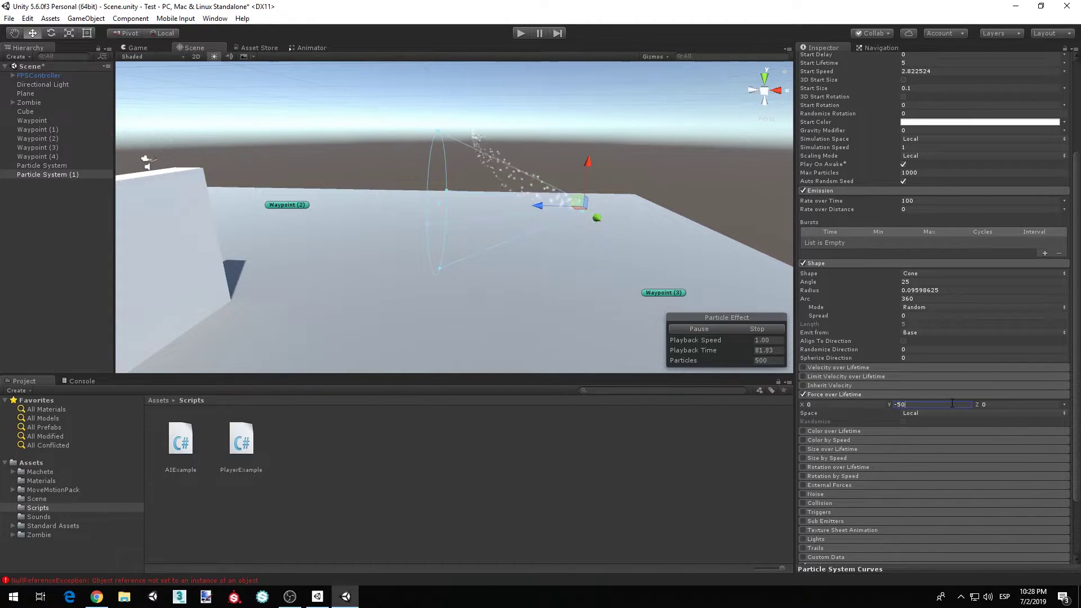
- Switch the Force over Lifetime space to World and check how the particles fall in the scene
click(909, 413)
click(921, 440)
scroll(588, 228, down, 4)
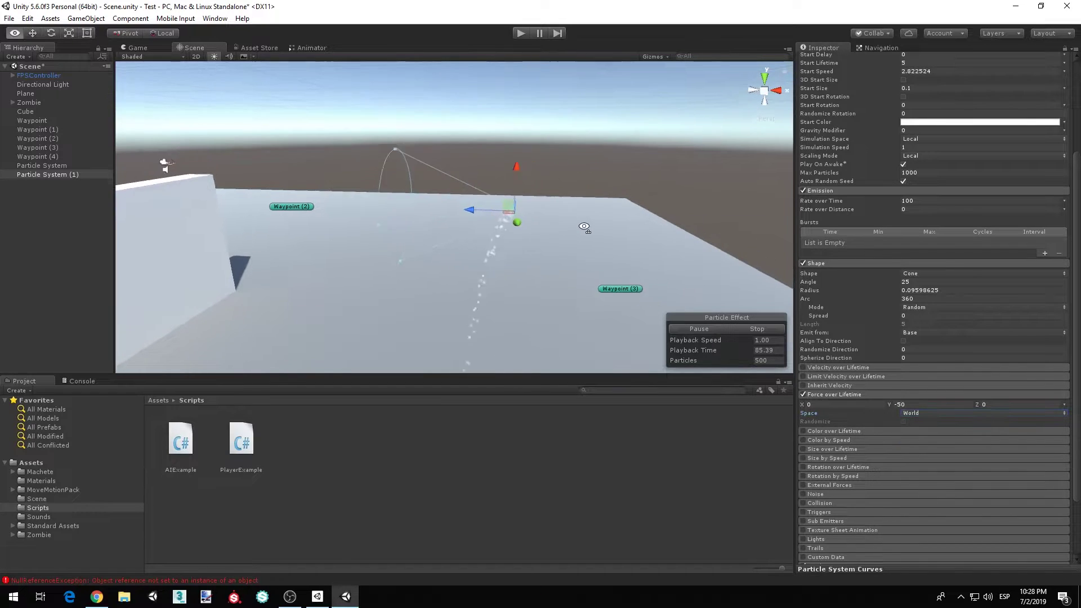
middle_drag(580, 250, 632, 217)
right_drag(523, 242, 622, 196)
right_drag(527, 239, 480, 246)
middle_drag(480, 246, 465, 259)
right_drag(505, 243, 519, 239)
middle_drag(506, 239, 504, 265)
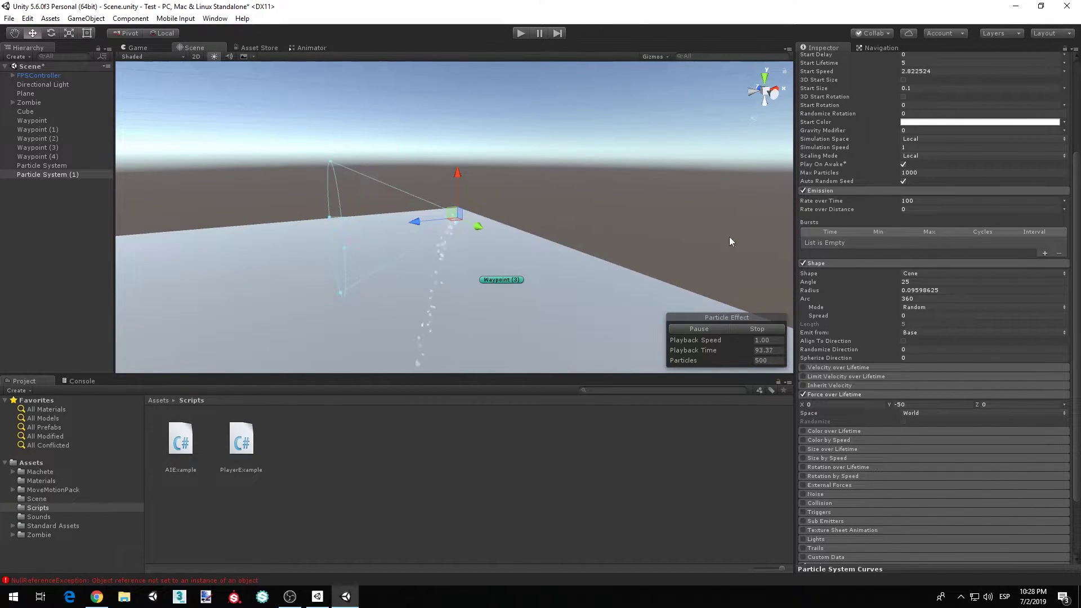
right_drag(695, 172, 618, 191)
- Enable the Color over Lifetime module and open its color gradient for editing, clear of the particle preview
scroll(893, 424, down, 3)
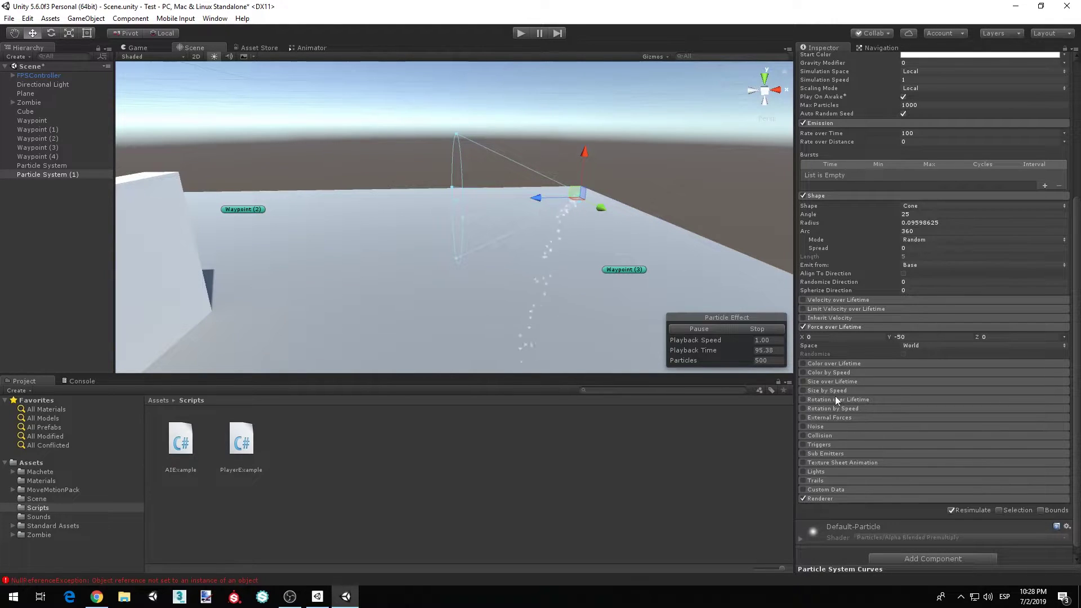
click(819, 372)
click(818, 372)
click(813, 366)
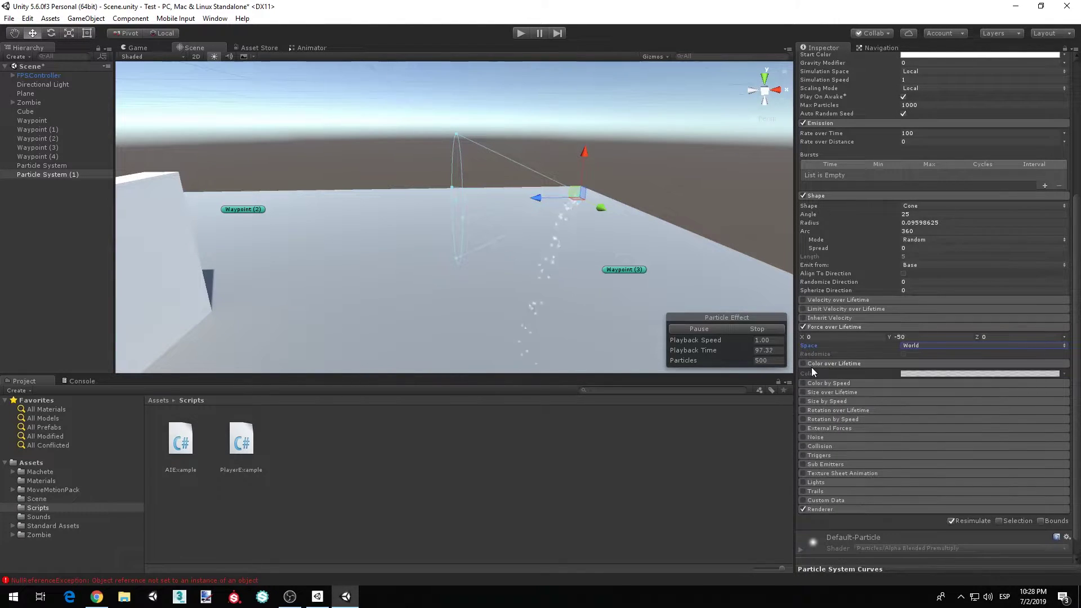
click(803, 363)
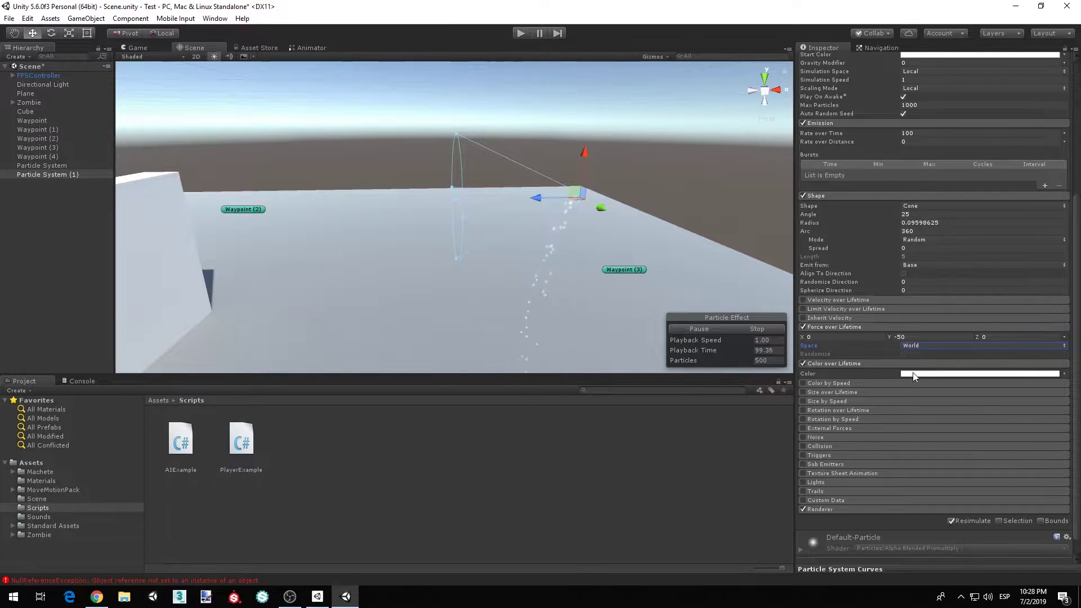
click(915, 375)
drag(376, 115, 684, 167)
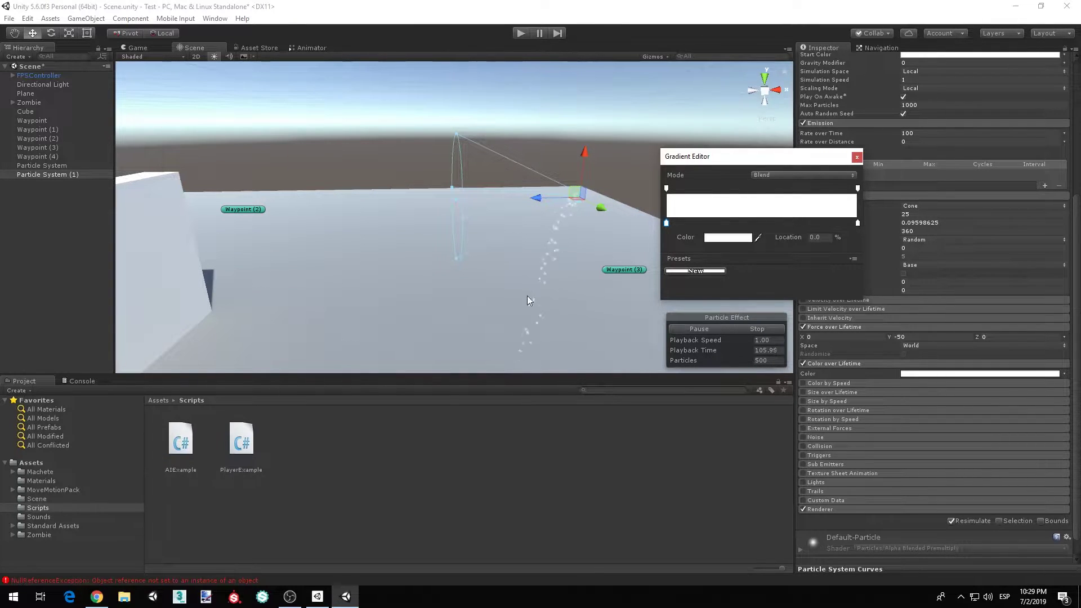
drag(674, 158, 691, 134)
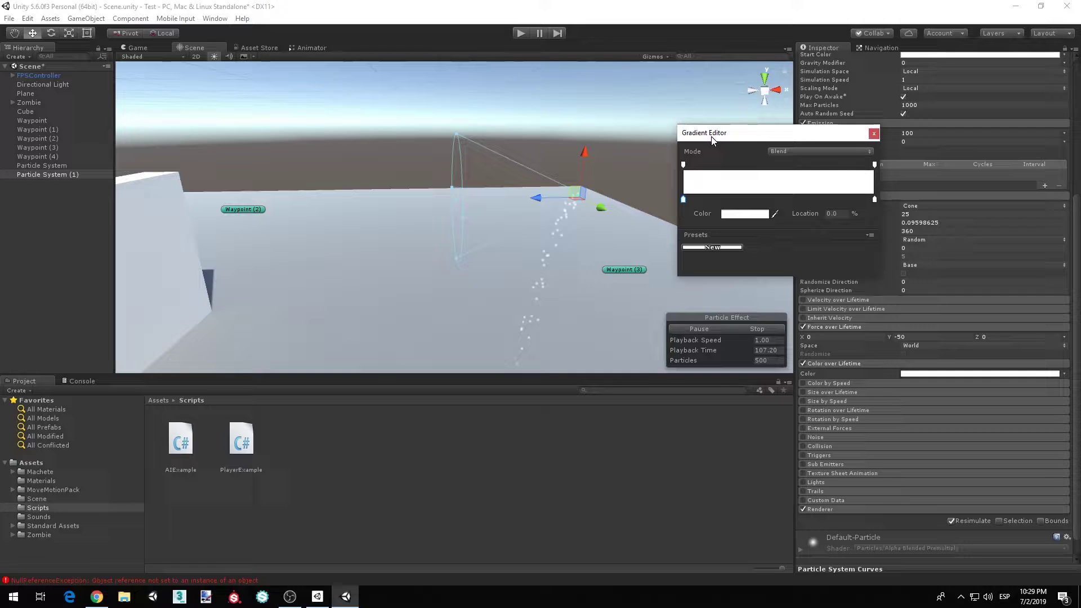
- Make the gradient fully transparent at both ends by setting the start and end alpha keys to 0
click(684, 165)
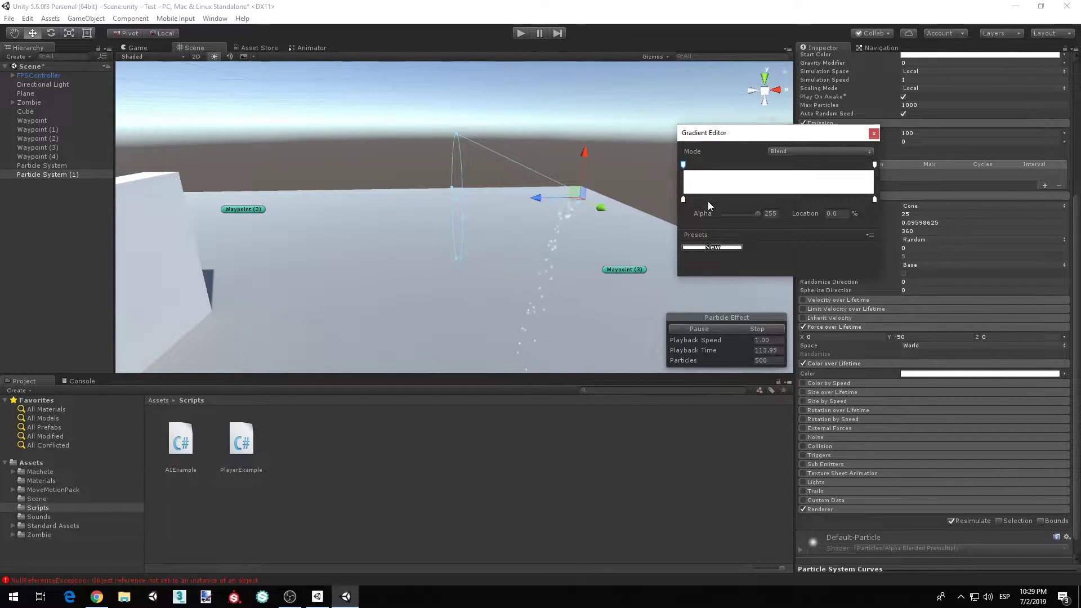
drag(758, 215, 713, 220)
click(874, 165)
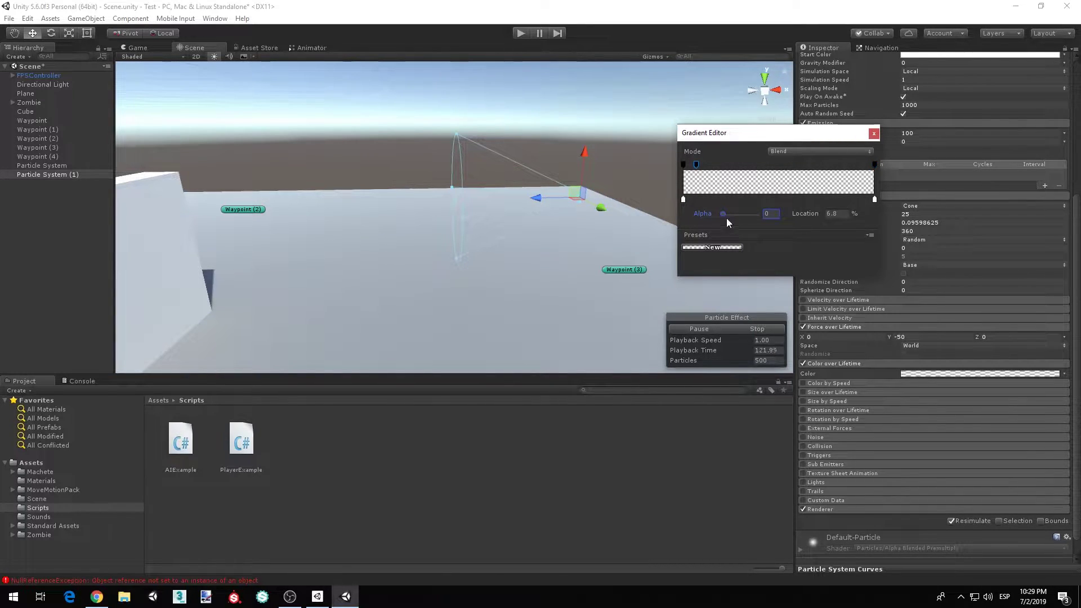
- Make the gradient's middle opaque with alpha 255 on keys at 6.8% and 62.4%
drag(725, 214, 766, 215)
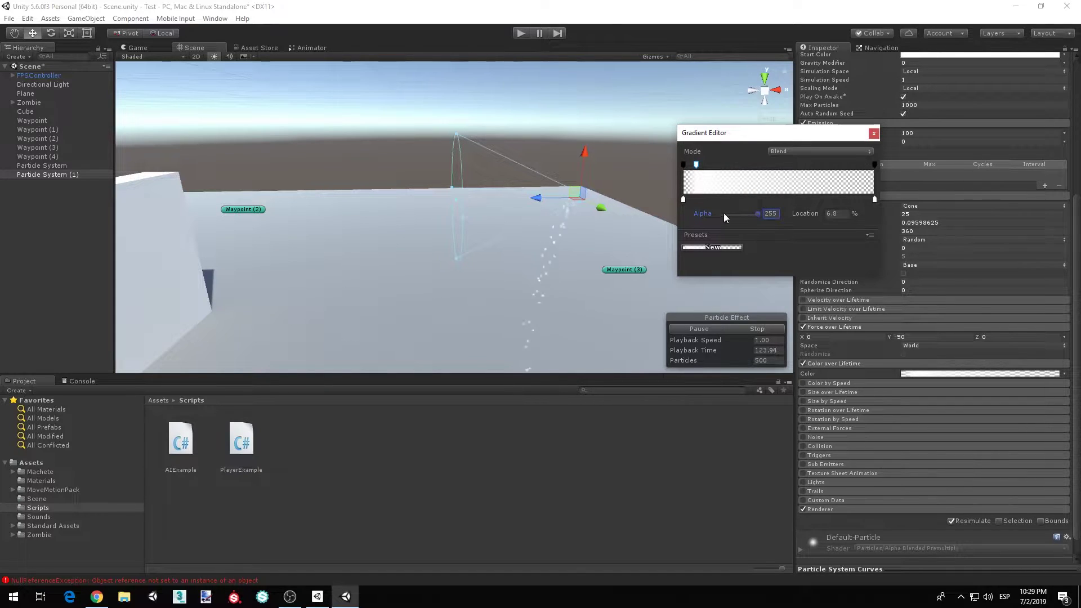
click(864, 166)
drag(811, 169, 803, 167)
drag(725, 215, 800, 227)
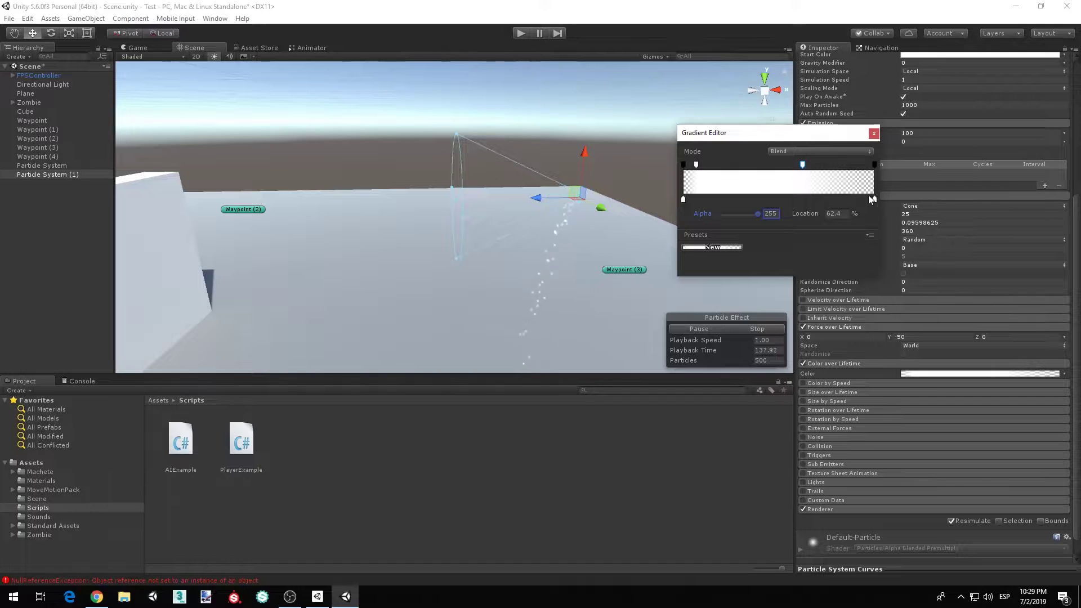
- Set the gradient's start color key to bright red, FF0000
click(683, 200)
click(737, 218)
drag(83, 92, 124, 54)
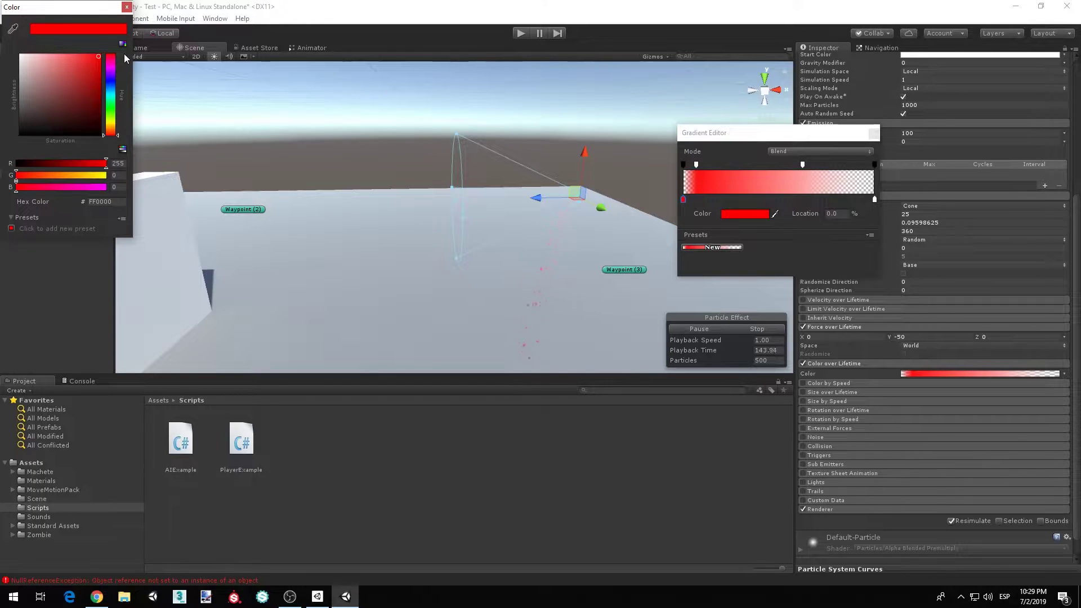
click(127, 8)
- Set the gradient's end color key to a very dark red, 4B0000
mouse_move(874, 200)
mouse_down()
mouse_move(830, 204)
mouse_move(880, 198)
mouse_up()
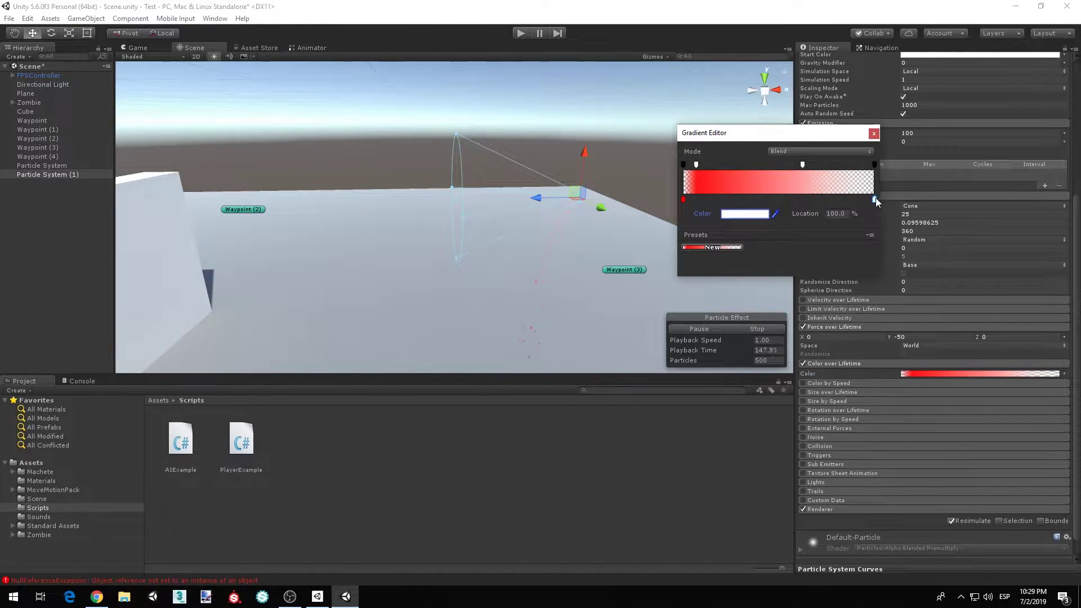
double_click(876, 198)
drag(76, 10, 502, 127)
drag(506, 201, 548, 228)
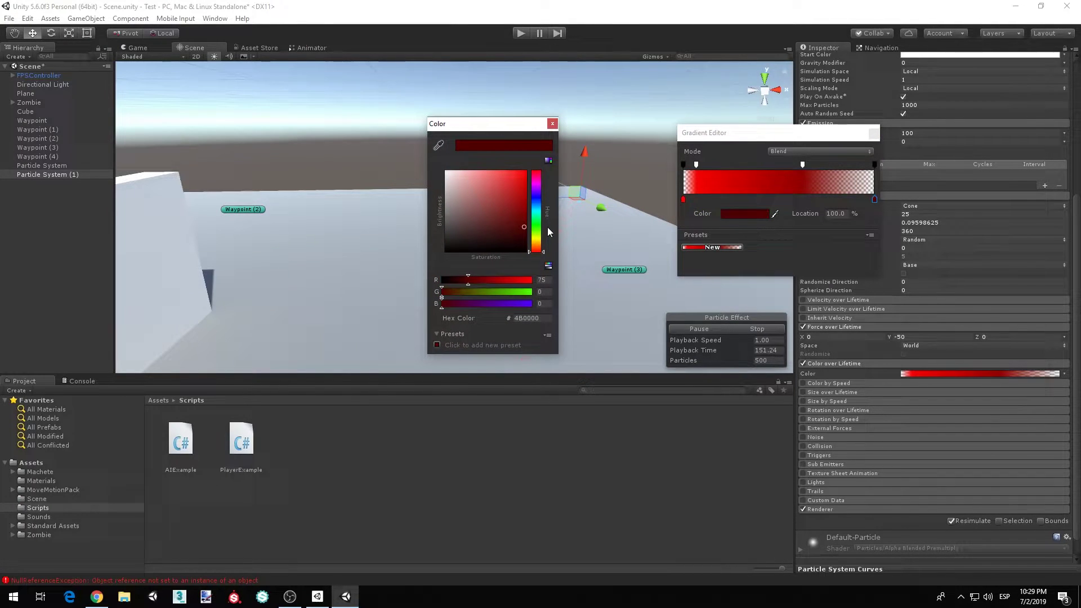
click(553, 124)
- Darken the gradient's start color key to 760000, recheck the end key's color and inspect the particles
right_drag(532, 190, 473, 278)
click(945, 373)
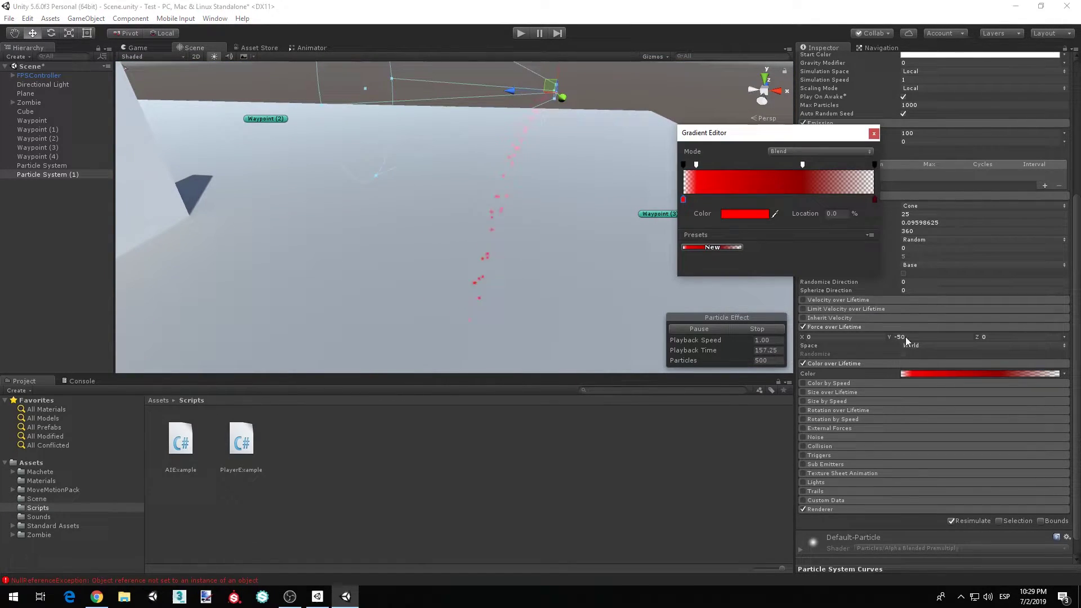
click(732, 214)
mouse_move(522, 196)
mouse_down()
mouse_move(524, 226)
mouse_move(524, 214)
mouse_up()
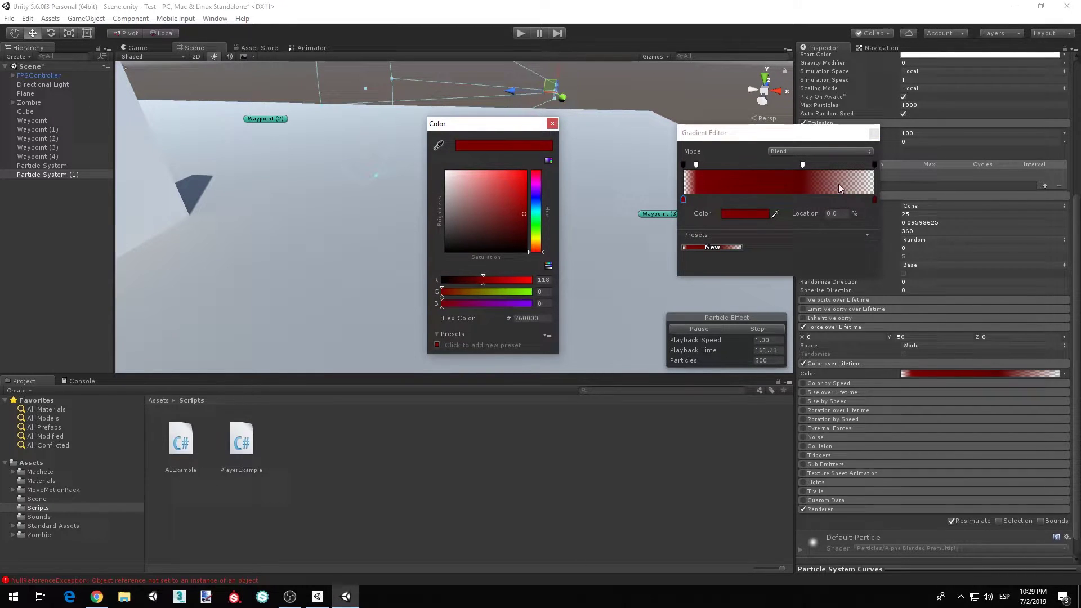
click(874, 200)
double_click(874, 200)
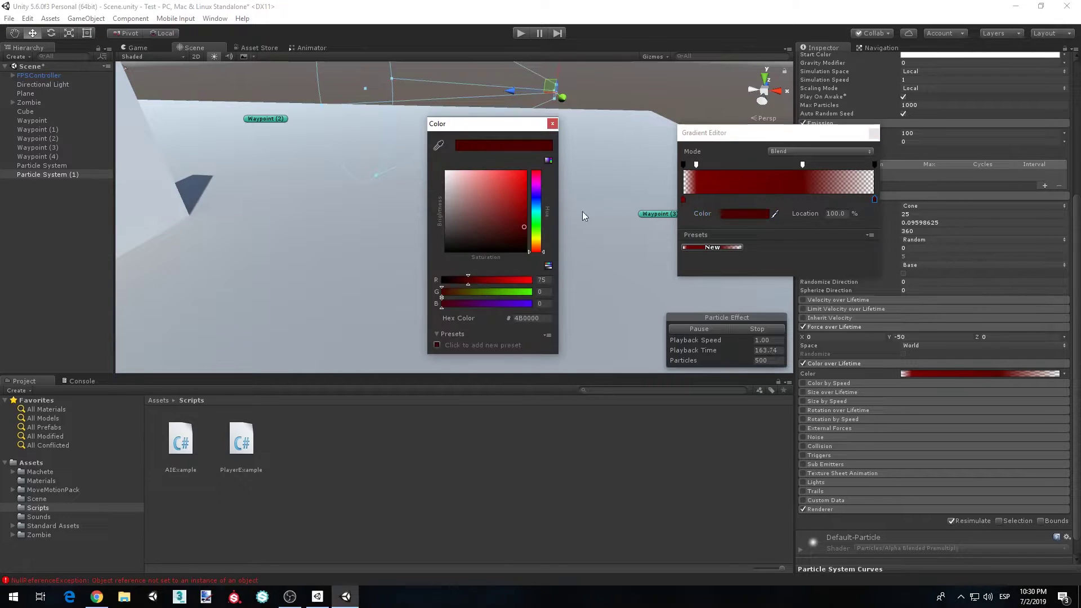
click(552, 123)
alt+drag(556, 184, 526, 263)
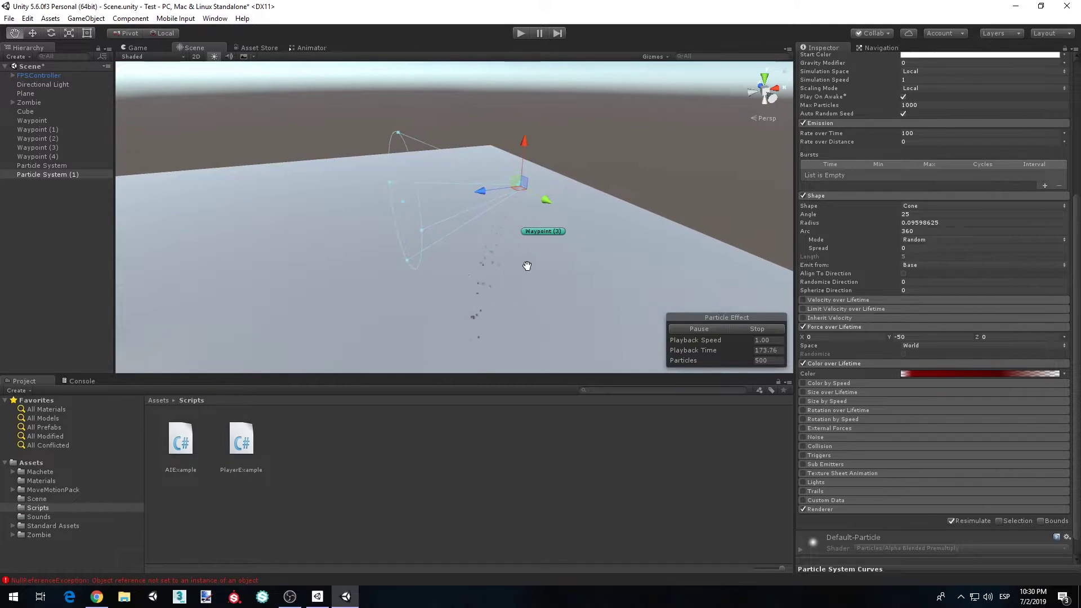
alt+drag(622, 178, 710, 194)
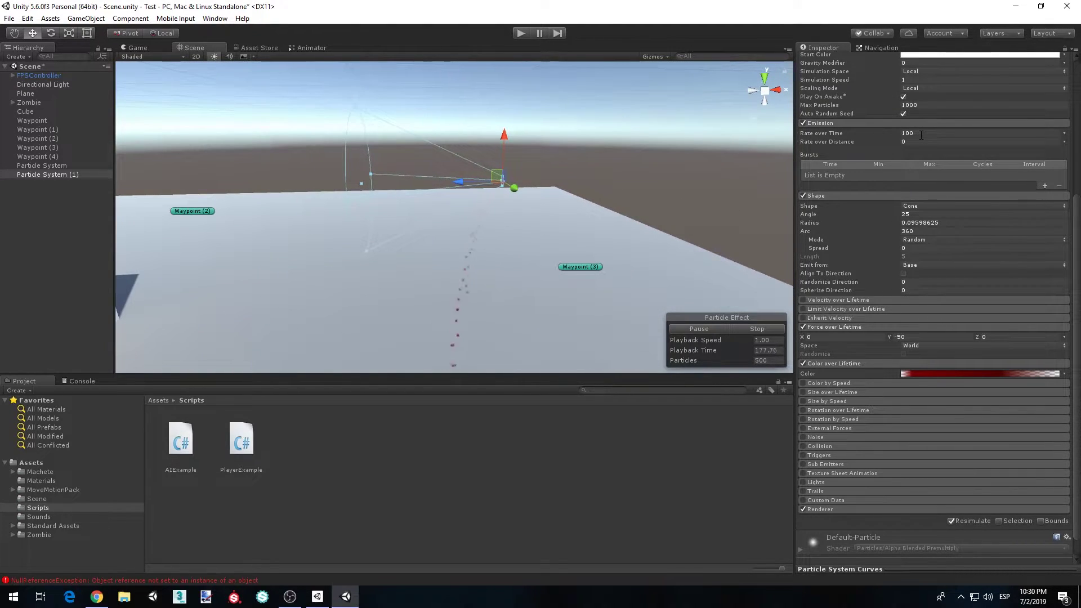
- Set the emission rate over time to 0 and add a burst to the Emission module
click(922, 135)
text(0)
click(1043, 186)
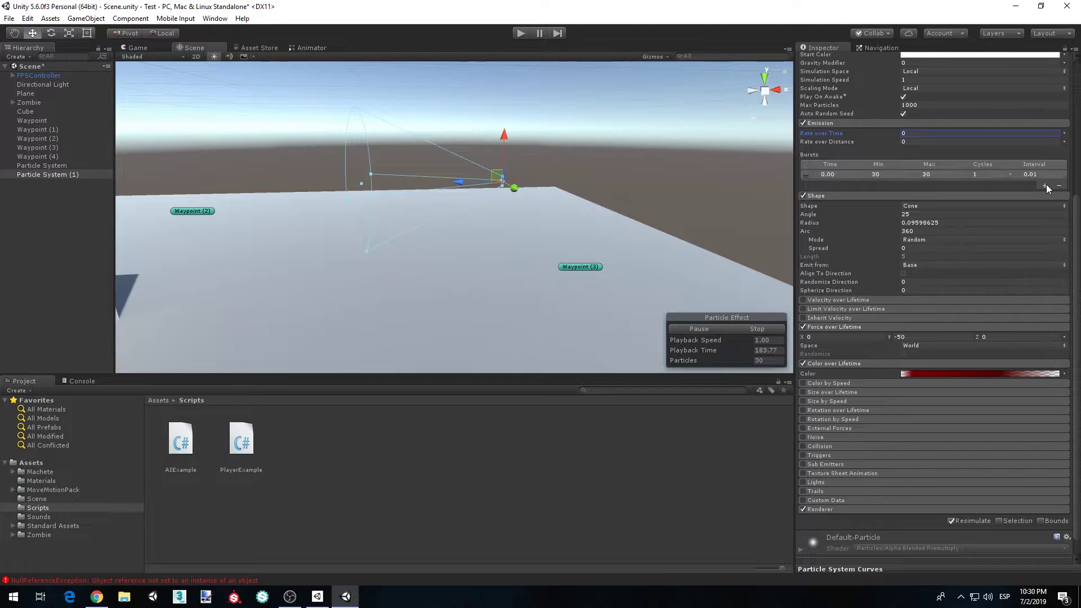
- Set the burst's minimum to 200 and maximum to 300 particles
click(878, 174)
scroll(877, 209, up, 3)
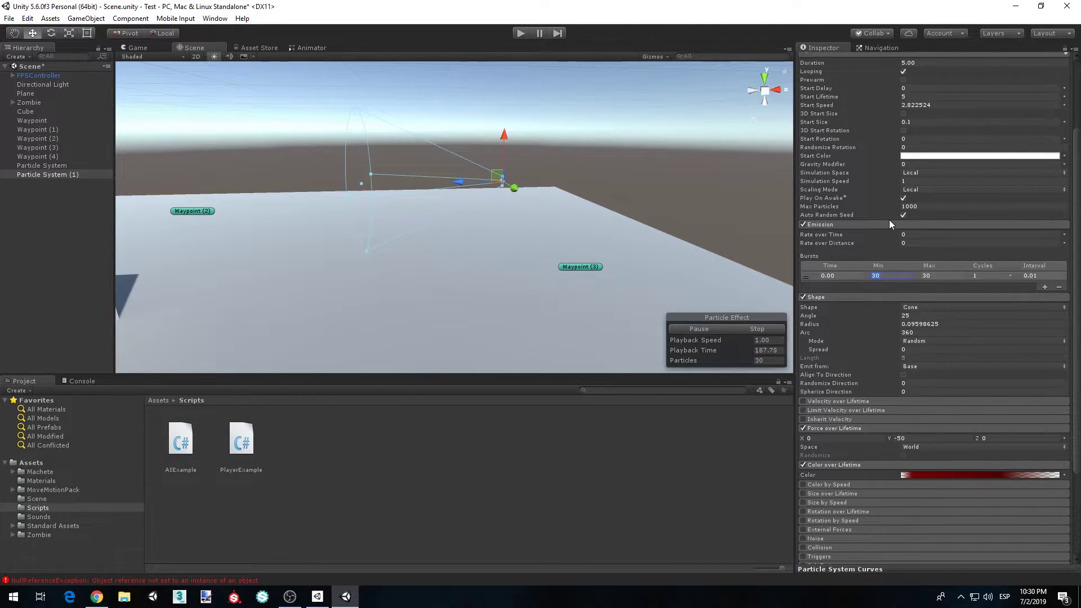
text(200)
key(Tab)
text(300)
key(d)
- Replay the particle burst several times and examine it from different angles
right_drag(494, 107, 545, 229)
click(750, 329)
click(702, 329)
click(748, 329)
click(707, 331)
right_drag(580, 273, 754, 315)
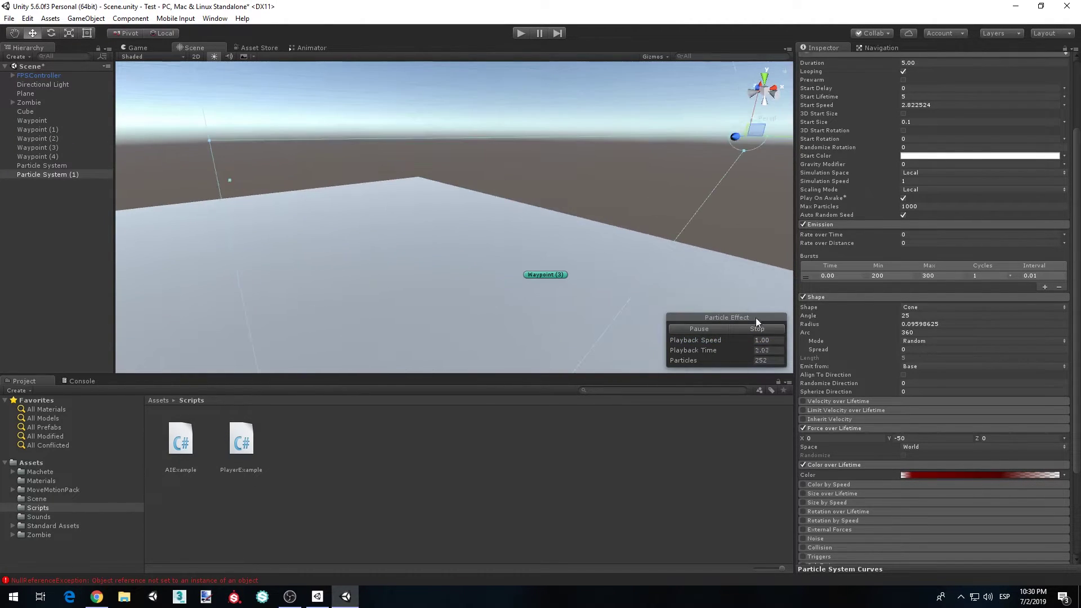
click(758, 328)
click(697, 328)
right_drag(684, 271, 736, 270)
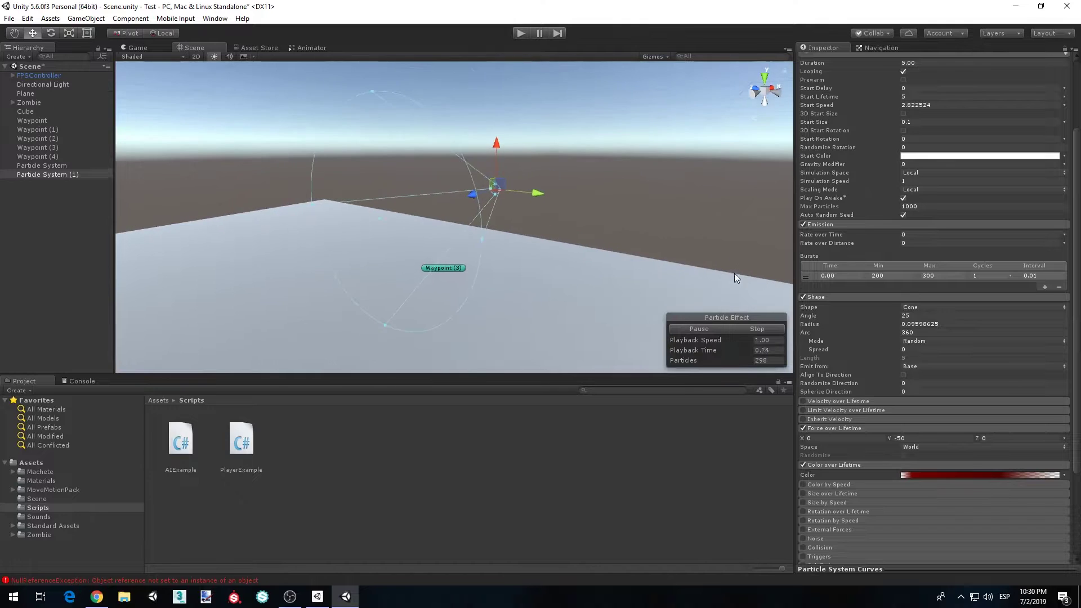
click(764, 331)
- Widen the emitter cone's angle to about 67 with a start speed of about 2.06, and replay the burst
alt+drag(647, 222, 482, 231)
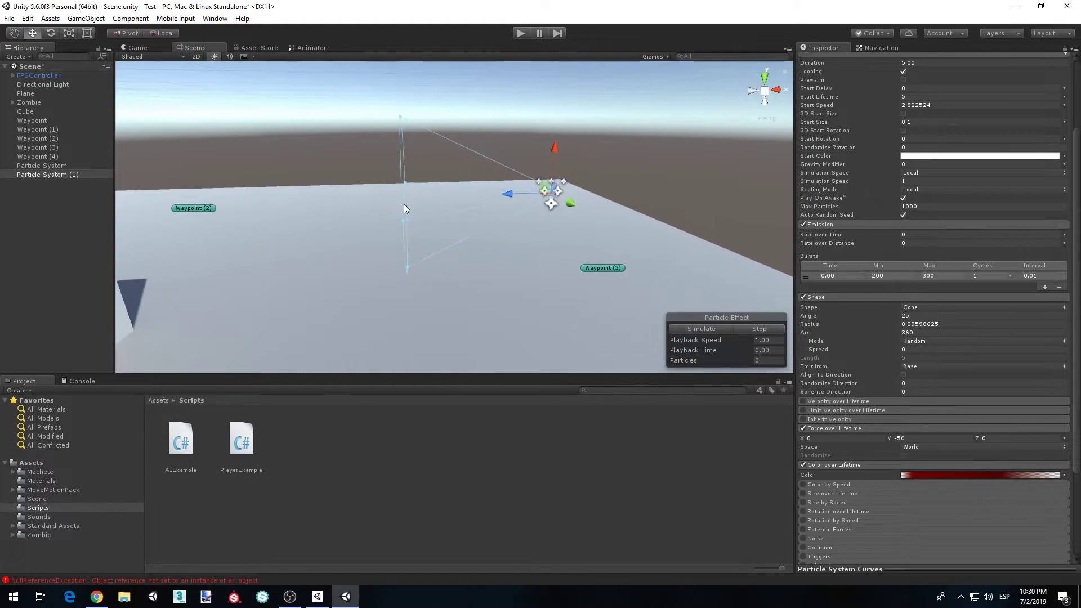
drag(406, 198, 567, 235)
click(712, 328)
right_drag(589, 259, 717, 301)
click(755, 329)
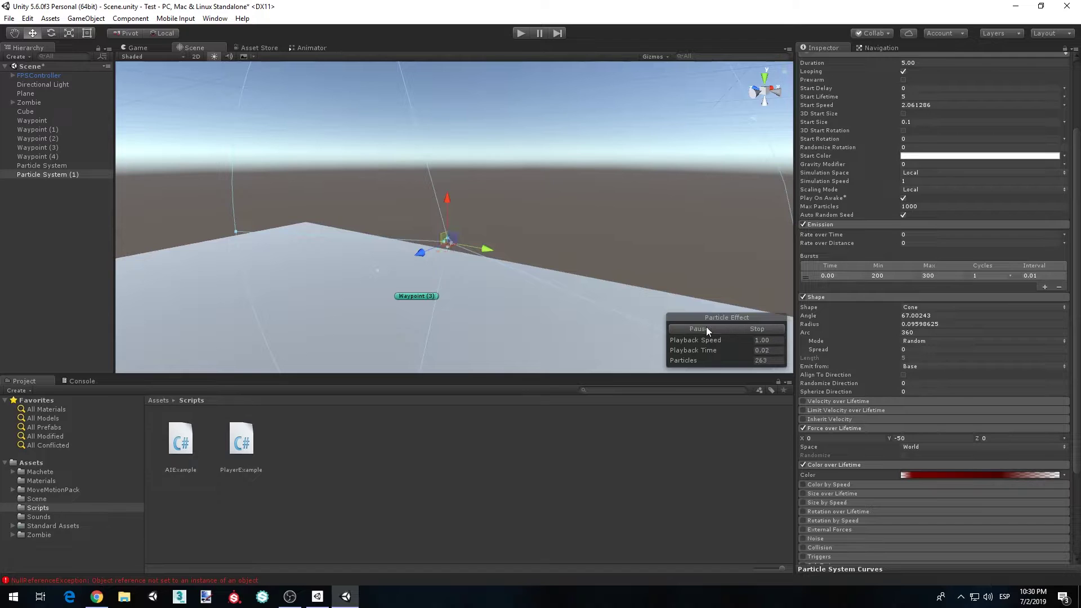
click(701, 329)
right_drag(613, 234, 465, 264)
click(752, 332)
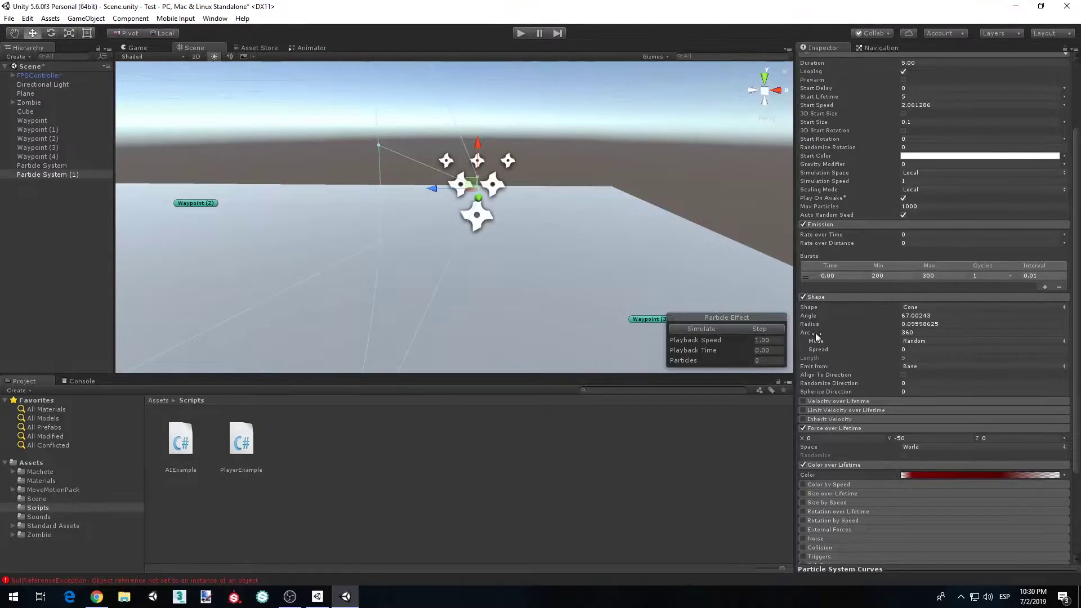
- Enable the Velocity over Lifetime module and set its Z velocity to 10
scroll(896, 353, down, 3)
scroll(894, 369, up, 6)
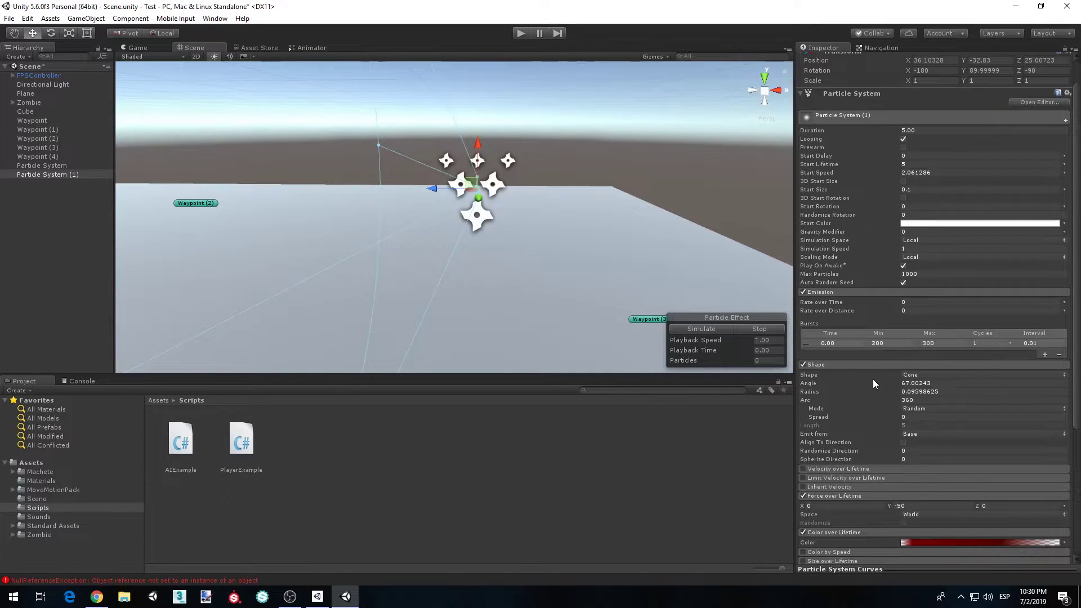
scroll(839, 358, down, 5)
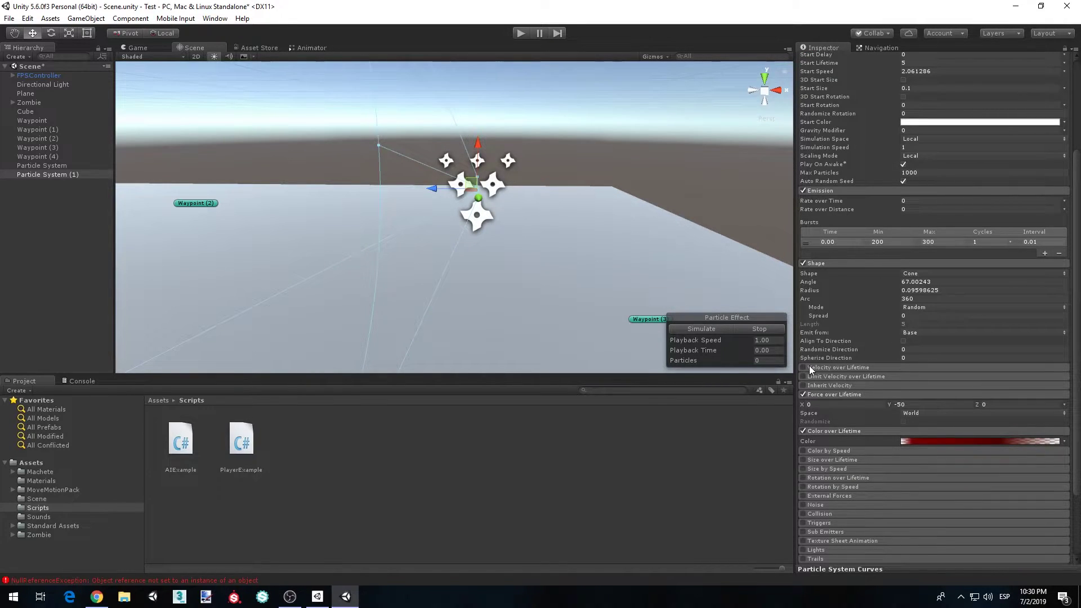
click(830, 367)
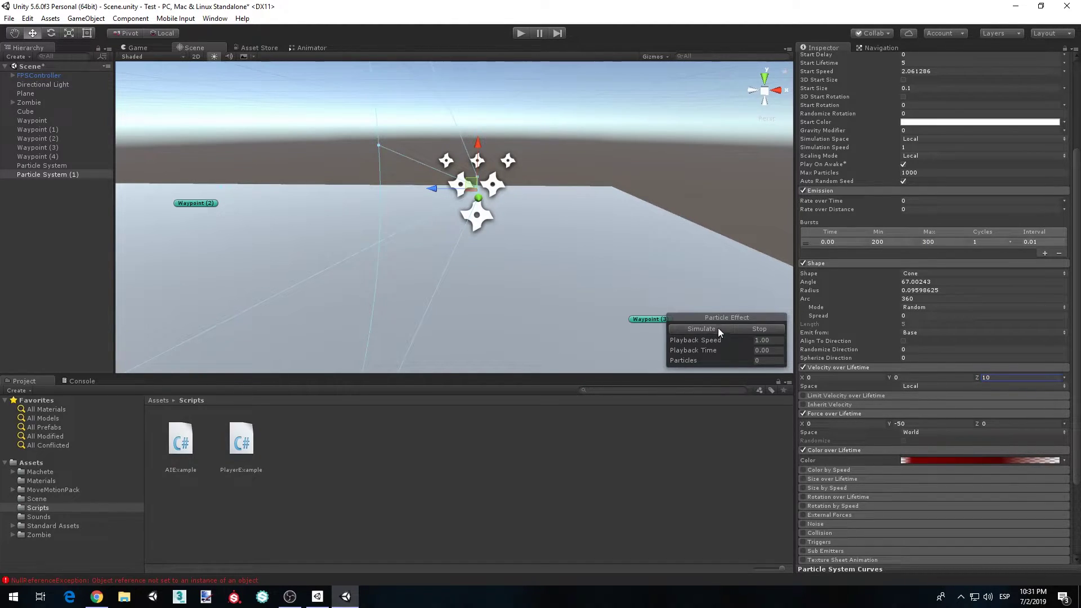
- Replay the burst with the lifetime velocity applied and examine its spread from several angles
click(701, 329)
right_drag(562, 264, 604, 259)
click(756, 329)
click(696, 328)
click(766, 329)
click(701, 329)
alt+drag(468, 254, 683, 285)
right_drag(764, 330, 415, 267)
click(754, 326)
right_drag(754, 327, 645, 285)
- Select the original Particle System at the zombie, stop its simulation and review its module settings for comparison
click(43, 166)
right_drag(416, 236, 661, 215)
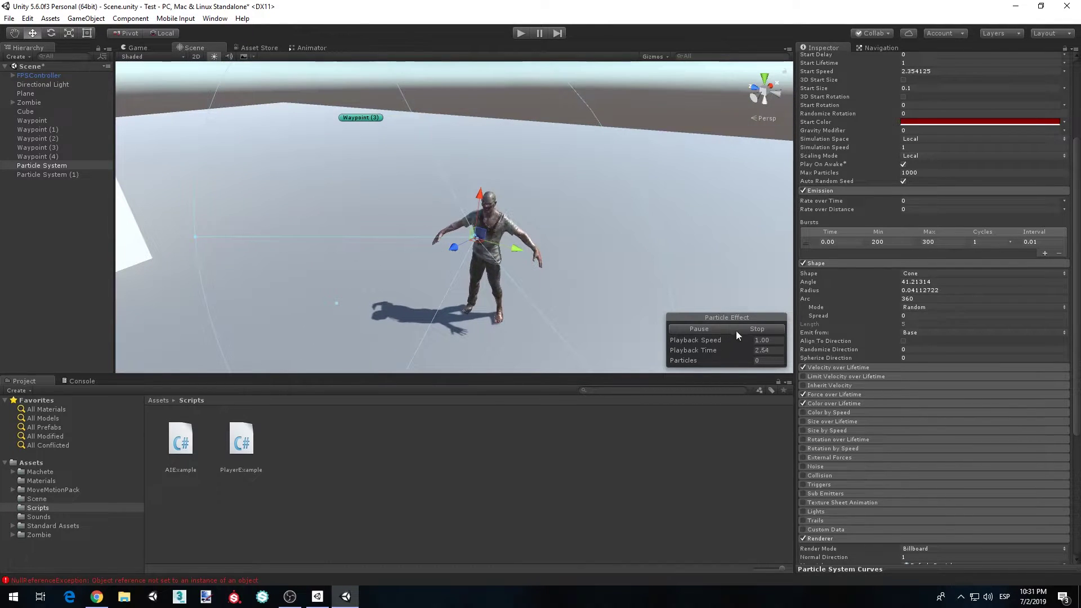
click(754, 329)
alt+drag(480, 238, 380, 222)
scroll(881, 314, down, 5)
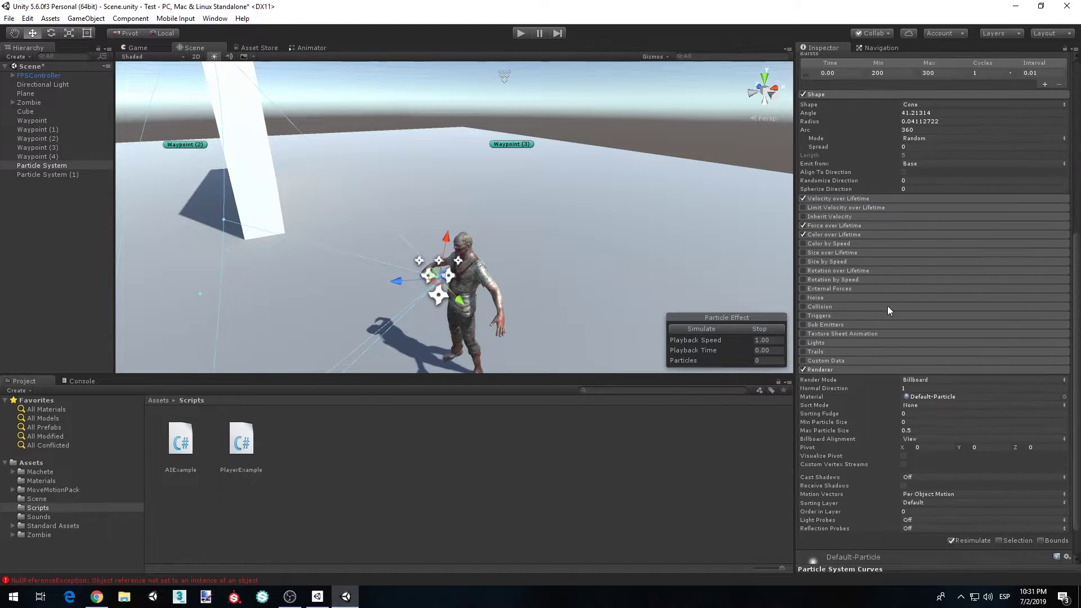
scroll(873, 281, up, 4)
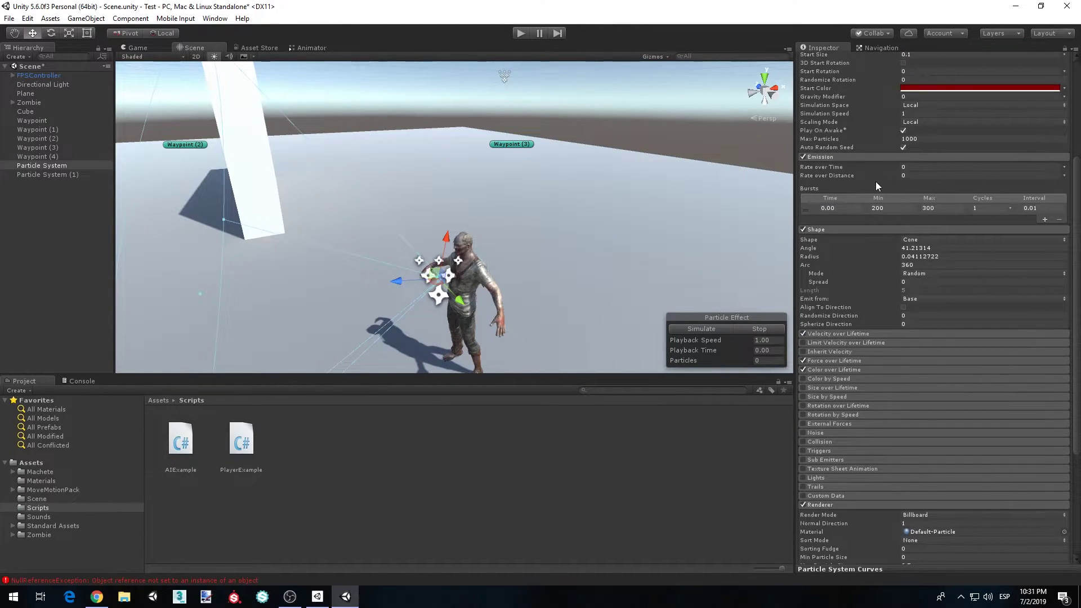
scroll(876, 186, up, 5)
scroll(920, 176, down, 5)
right_drag(574, 185, 564, 182)
right_drag(276, 214, 554, 263)
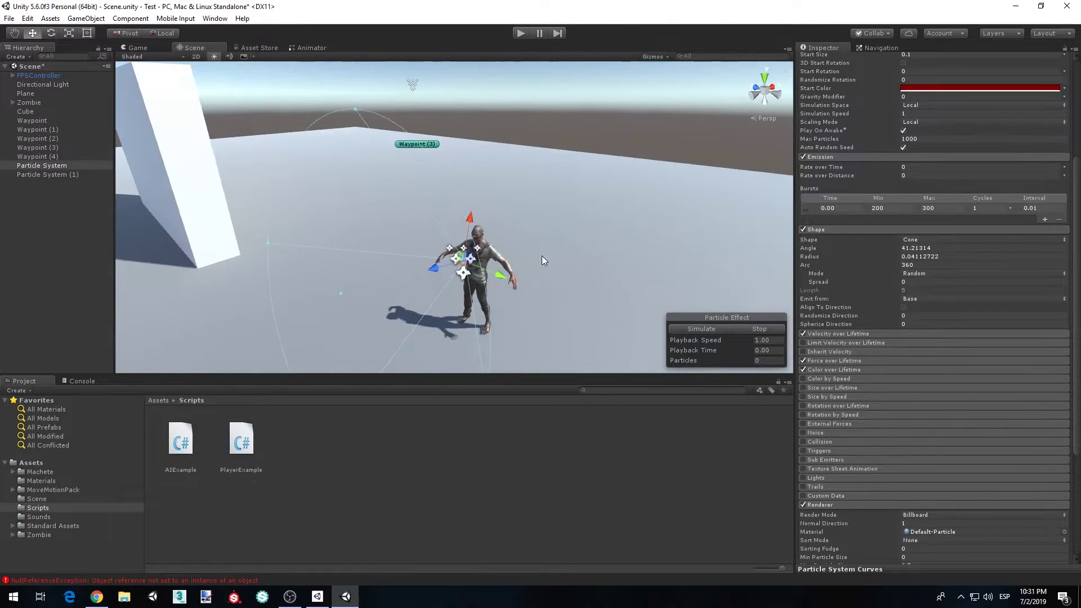
- Select Particle System (1) again and look at it in the scene
right_click(57, 171)
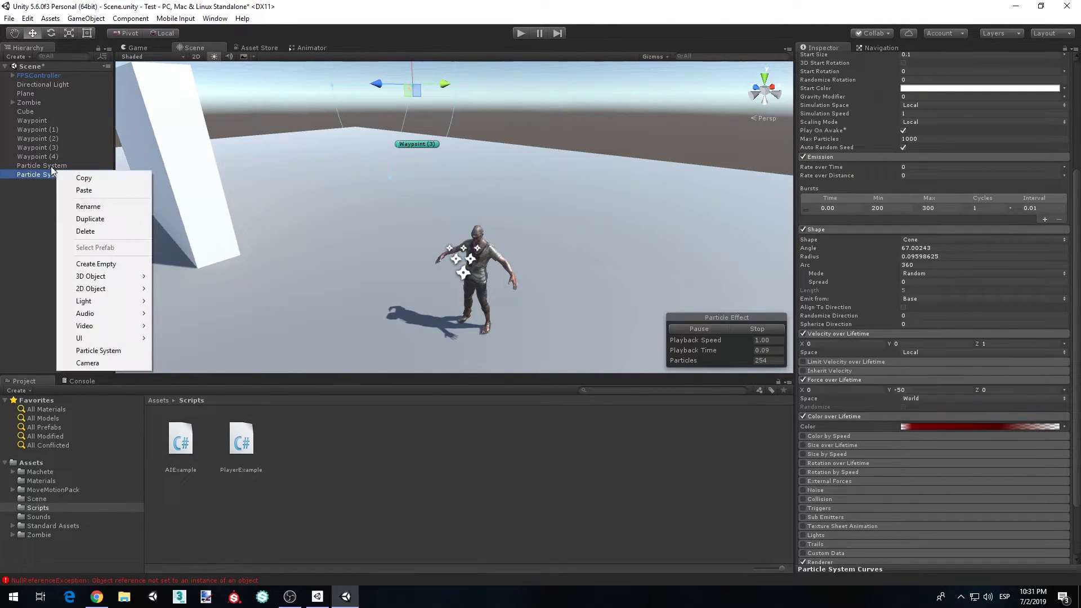
right_drag(345, 138, 411, 142)
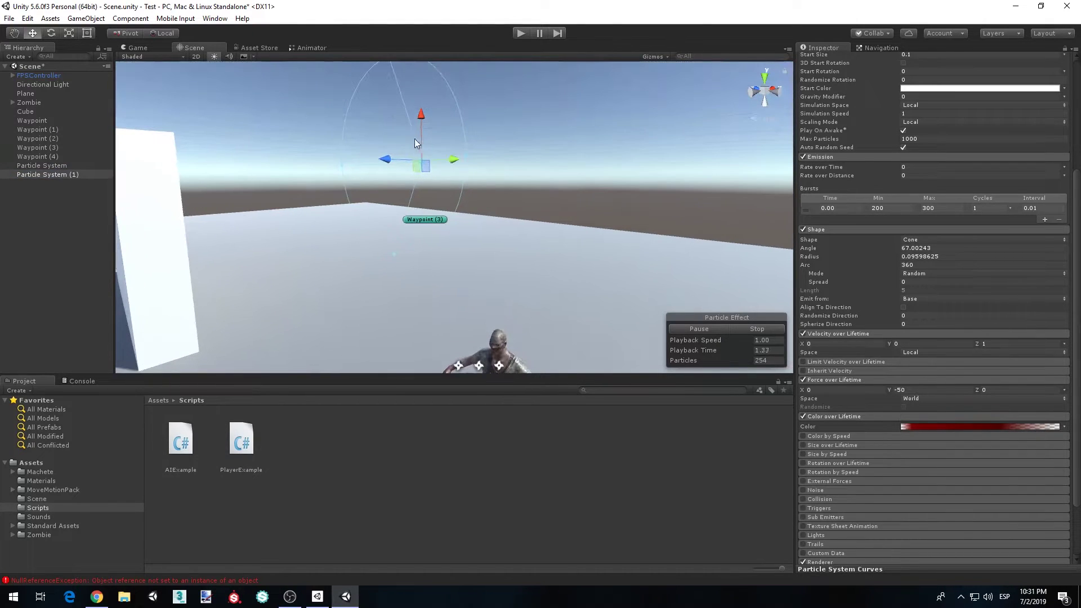
- Stop the Particle System (1) simulation, and review the original Particle System's velocity, force and color over lifetime settings
click(758, 332)
right_drag(499, 205, 479, 217)
key(s)
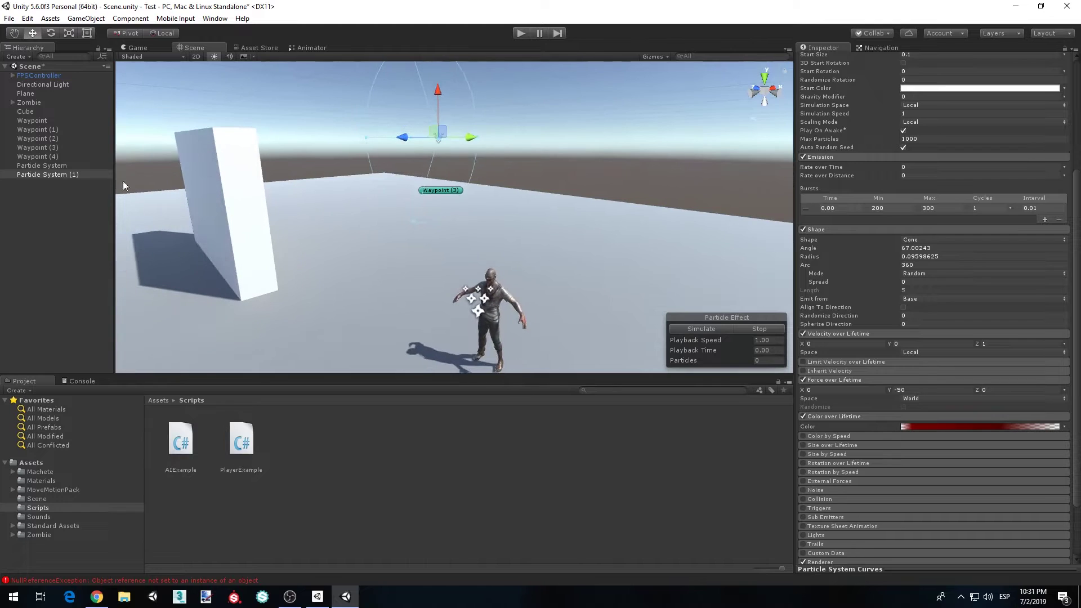
click(75, 167)
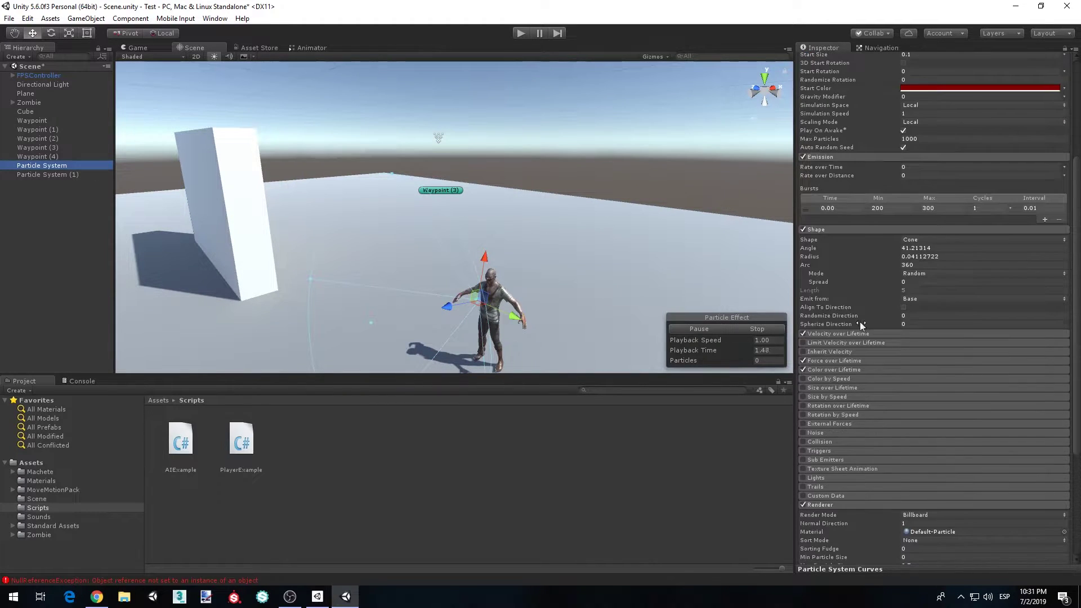
click(831, 361)
click(829, 396)
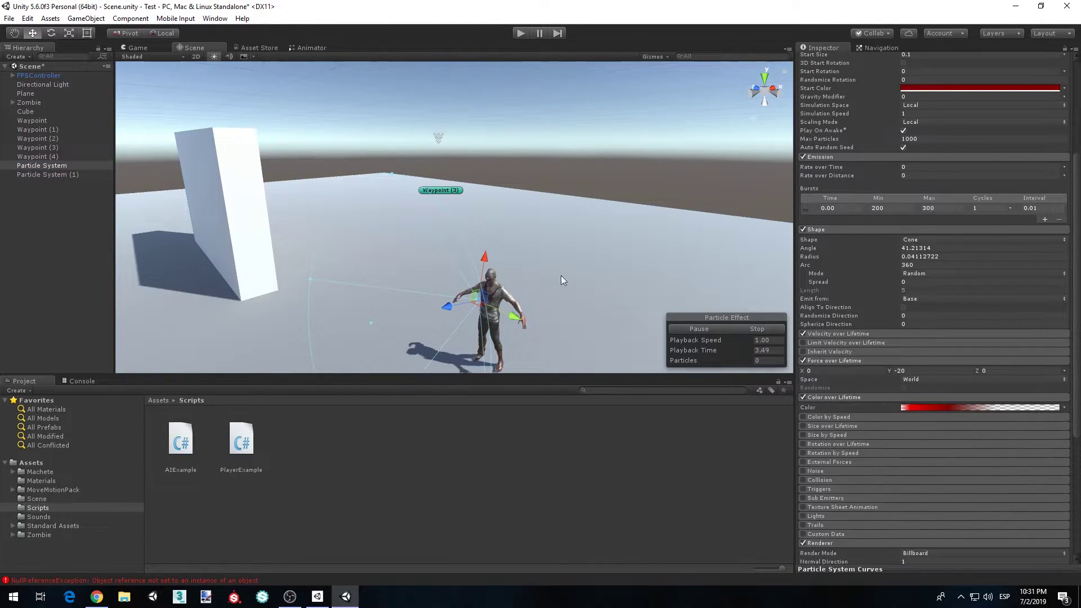
right_drag(591, 290, 583, 327)
click(842, 335)
scroll(895, 337, down, 5)
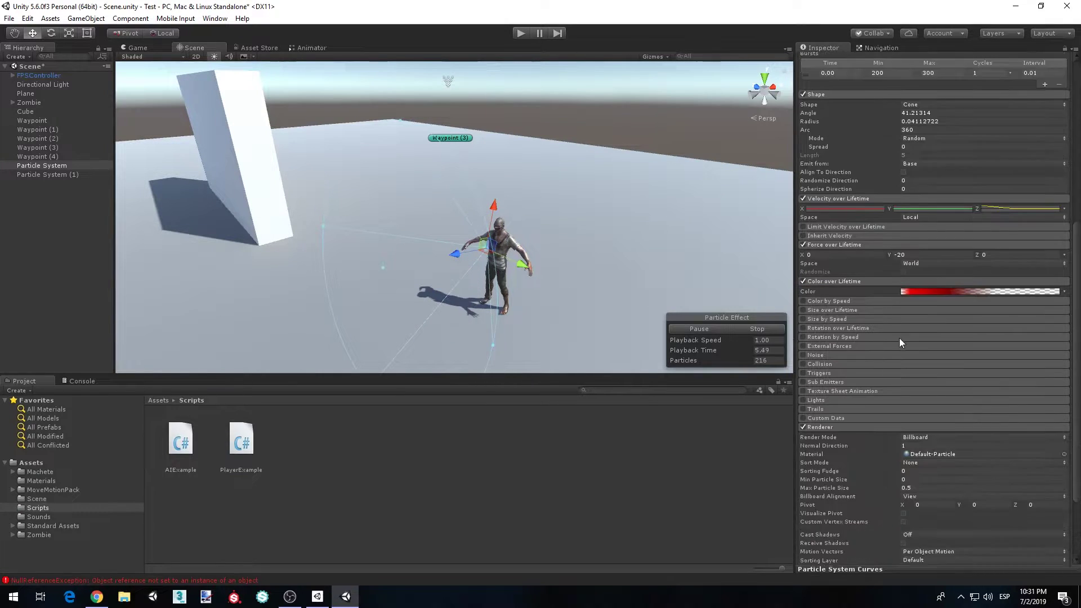
scroll(847, 393, up, 7)
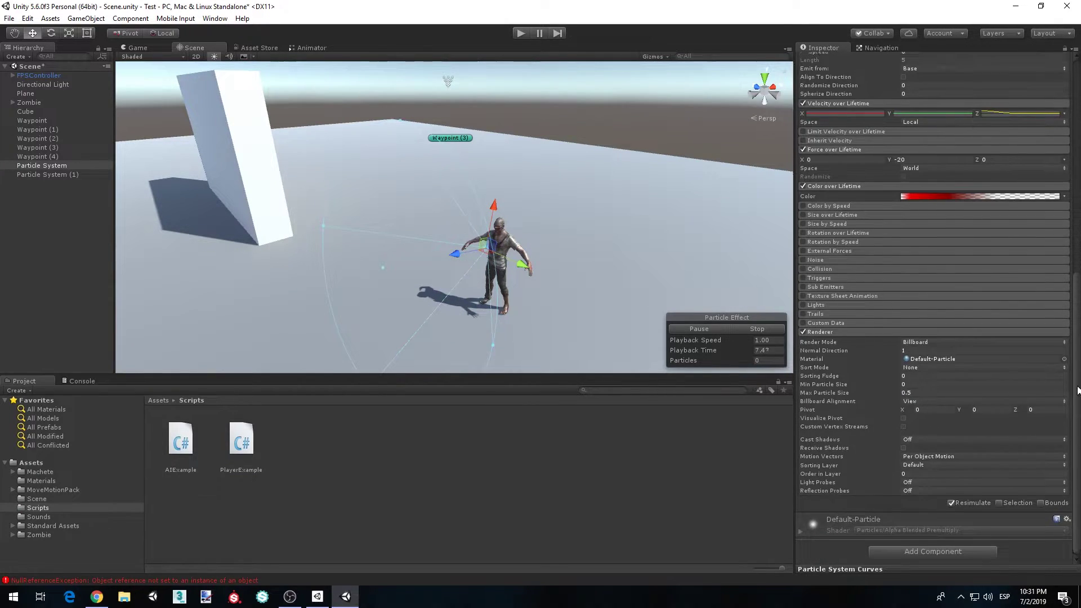
scroll(923, 134, up, 1)
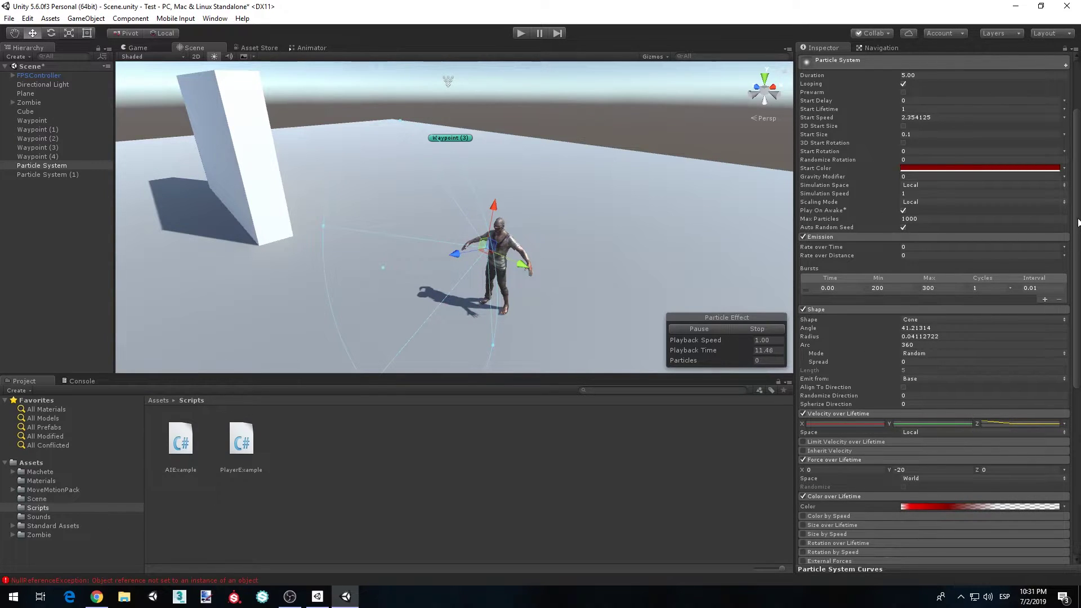
scroll(1079, 223, down, 6)
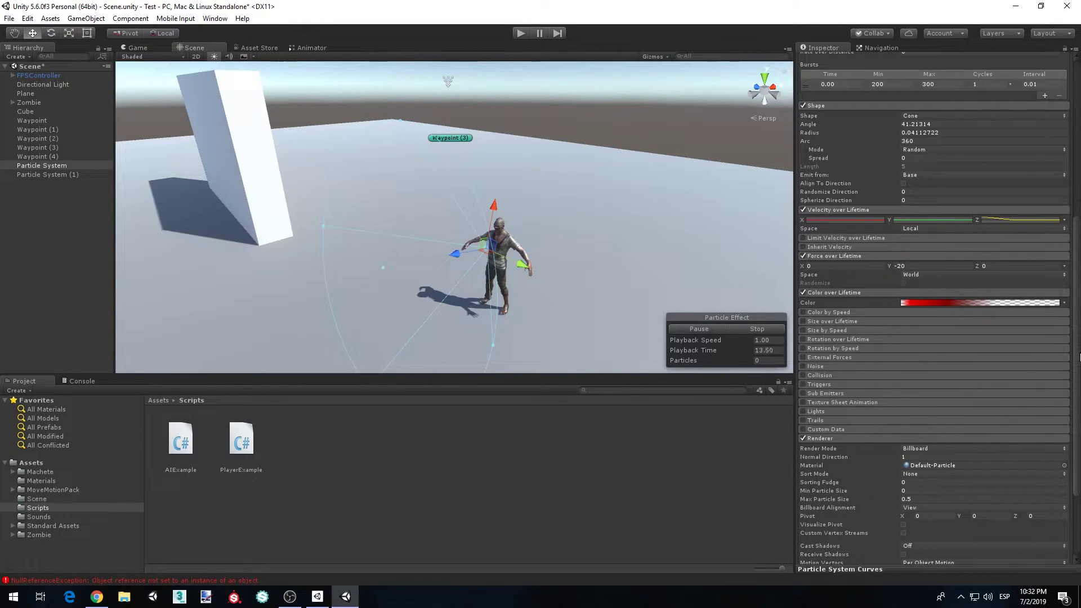
scroll(869, 443, up, 6)
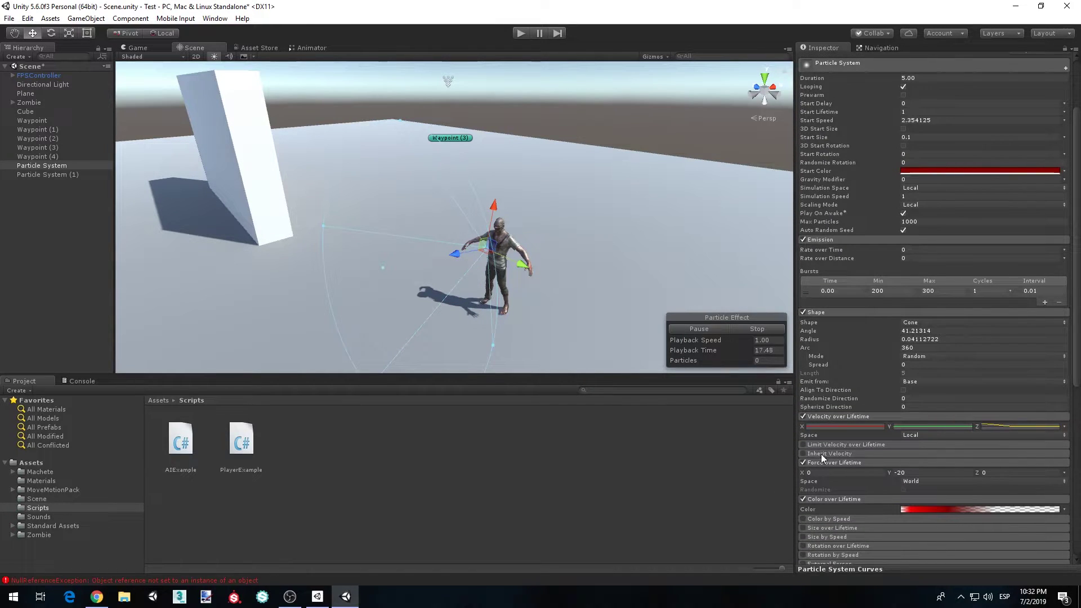
scroll(1080, 259, down, 4)
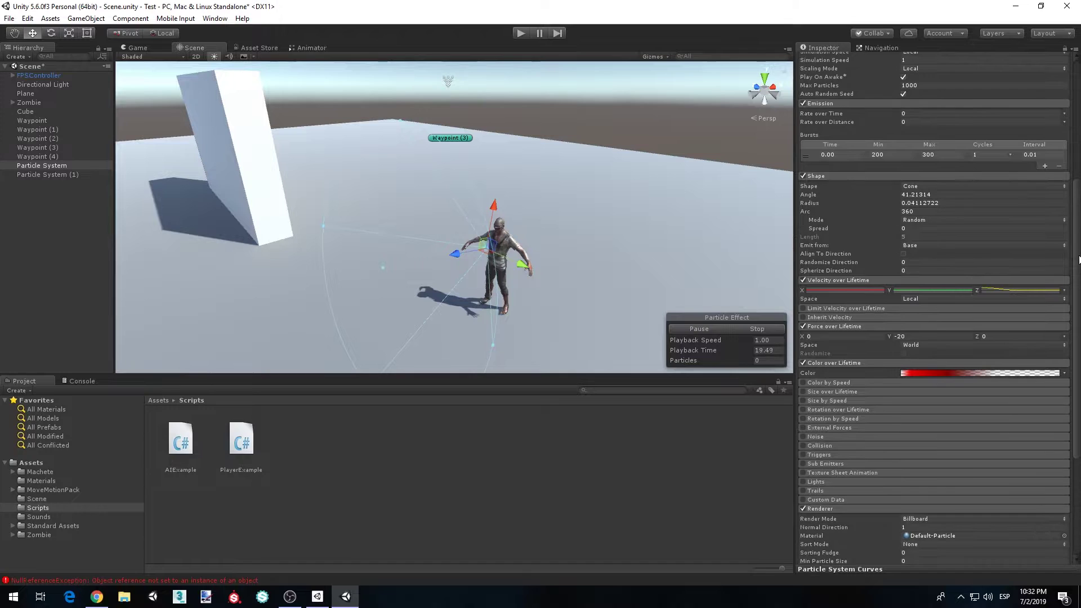
- Delete Particle System (1) from the scene, and select and frame the remaining Particle System at the zombie
right_drag(592, 182, 552, 172)
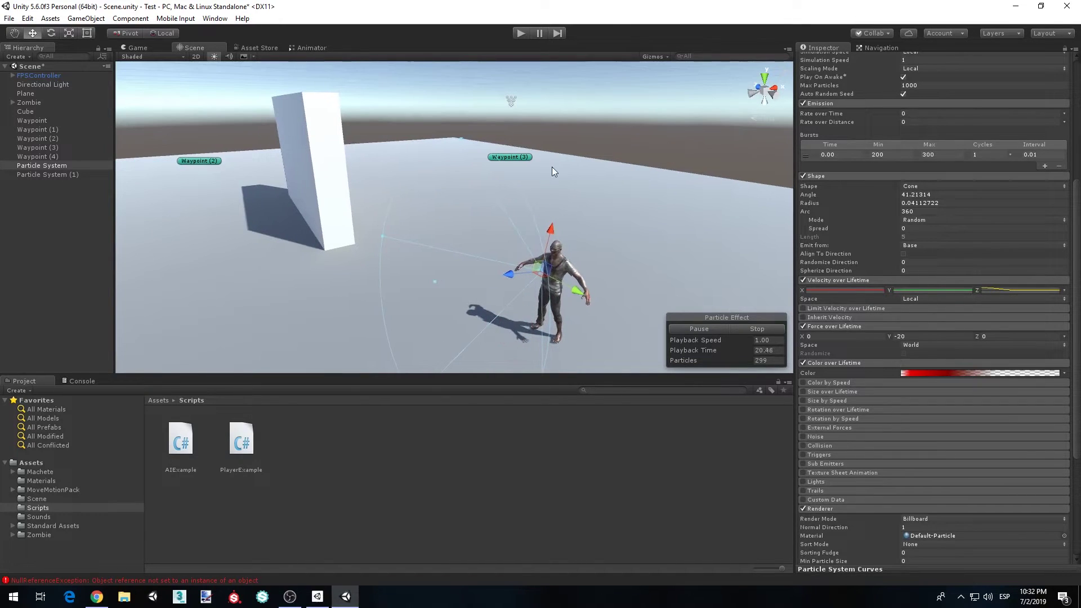
click(50, 174)
right_click(50, 174)
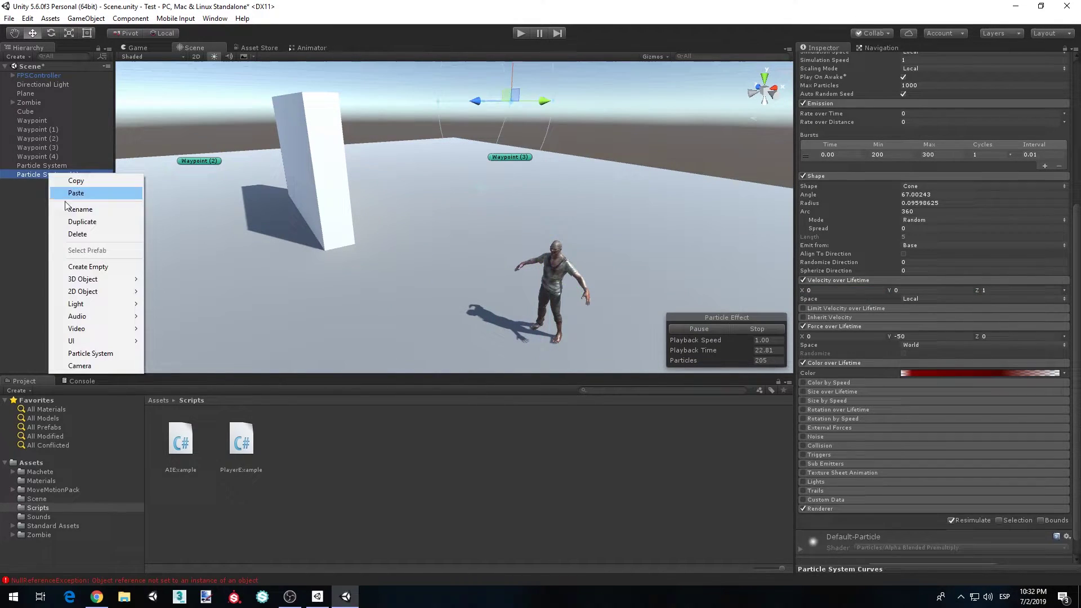
click(77, 233)
click(42, 165)
key(f)
right_drag(545, 227, 494, 235)
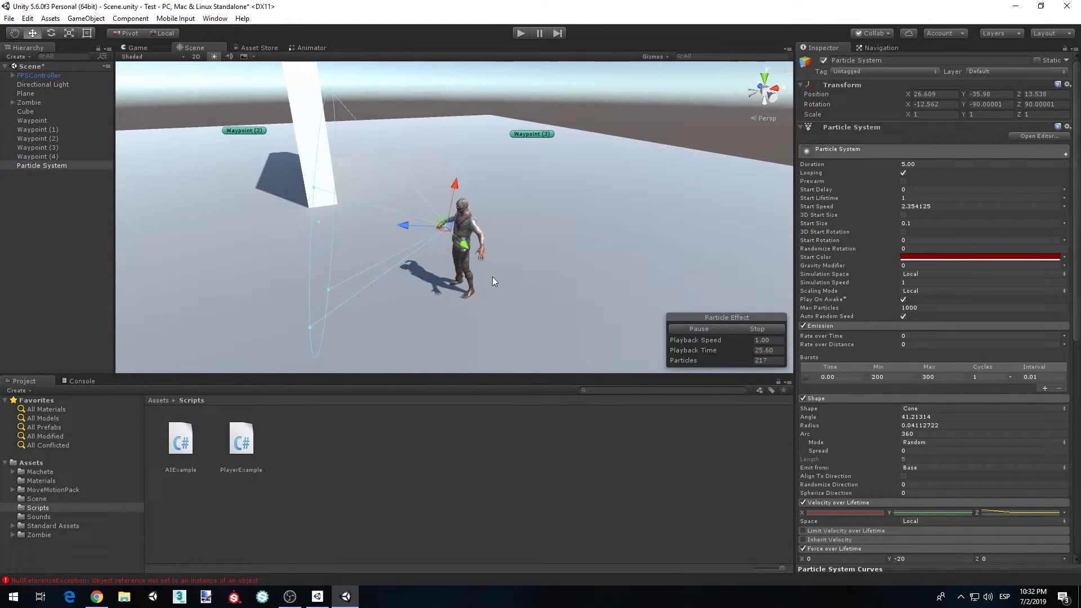
- Create a folder named Prefabs in Assets and open it
right_click(32, 463)
mouse_move(84, 255)
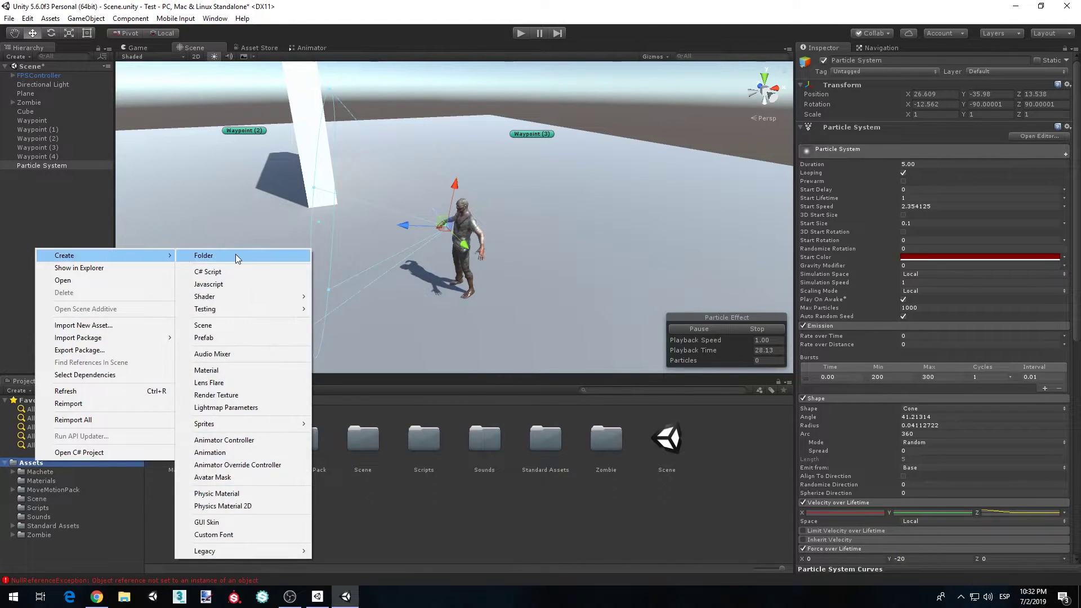
click(237, 257)
text(Prefabs)
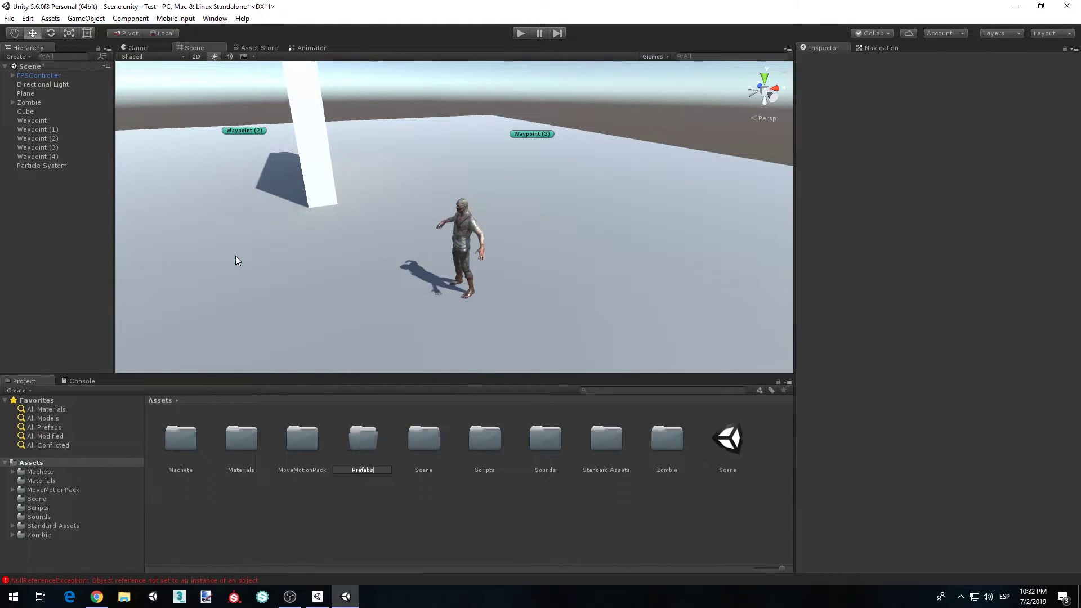
key(Return)
double_click(363, 440)
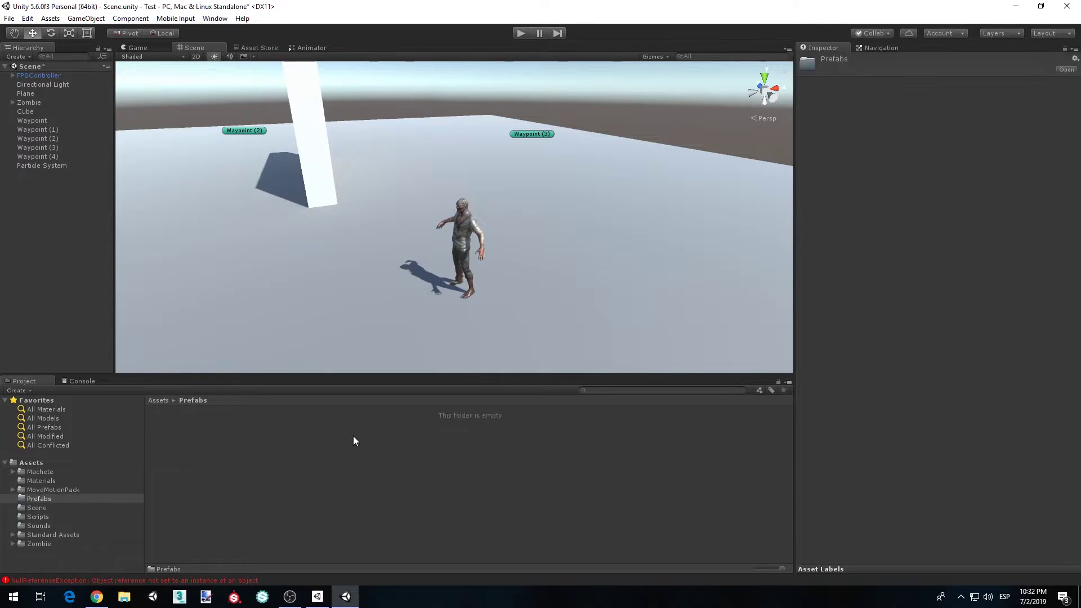
- Rename the Particle System to BloodEffect and save it as a prefab in the Prefabs folder
click(45, 165)
click(922, 61)
text(BLo)
text(oodEffect)
key(Return)
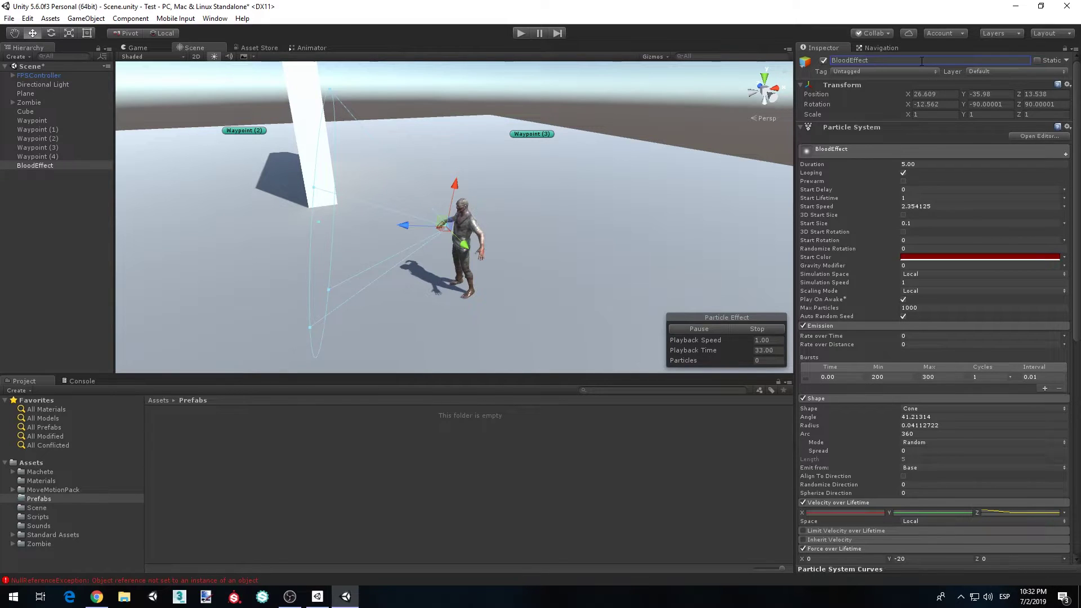
drag(24, 166, 265, 441)
alt+drag(372, 248, 247, 298)
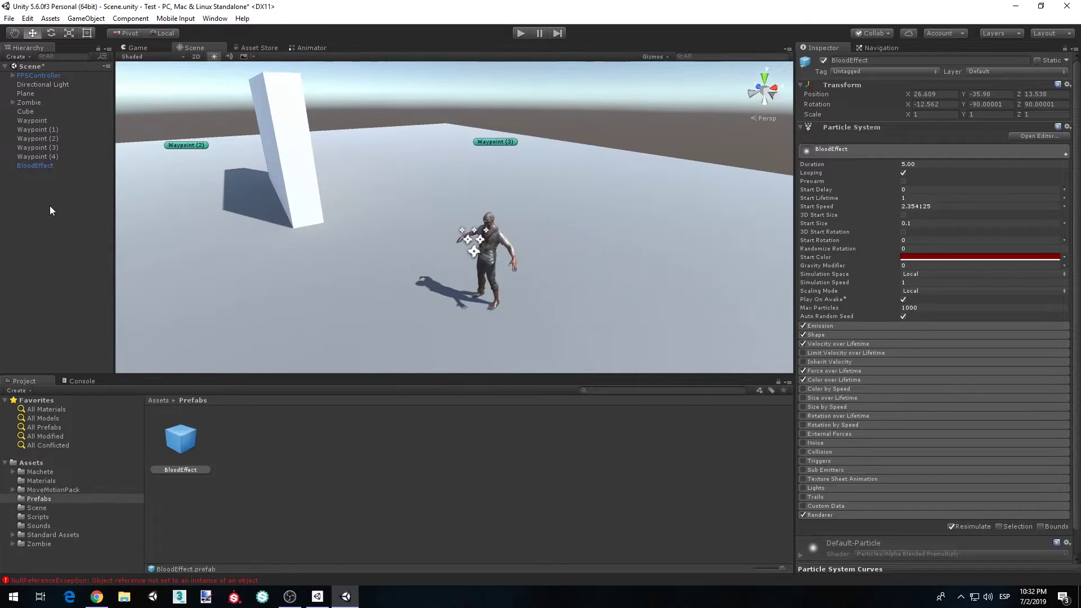
- Delete the original BloodEffect object from the scene hierarchy
right_click(42, 165)
click(61, 227)
right_drag(389, 163, 360, 186)
- Try placing an instance of the BloodEffect prefab in the scene, and delete it again
drag(179, 439, 216, 225)
mouse_move(216, 225)
right_down()
mouse_move(233, 241)
mouse_move(221, 252)
mouse_move(224, 240)
right_up()
key(Delete)
- Select the zombie in the scene and examine it up close from the front
right_drag(379, 249, 508, 255)
middle_drag(508, 255, 491, 292)
click(519, 218)
key(f)
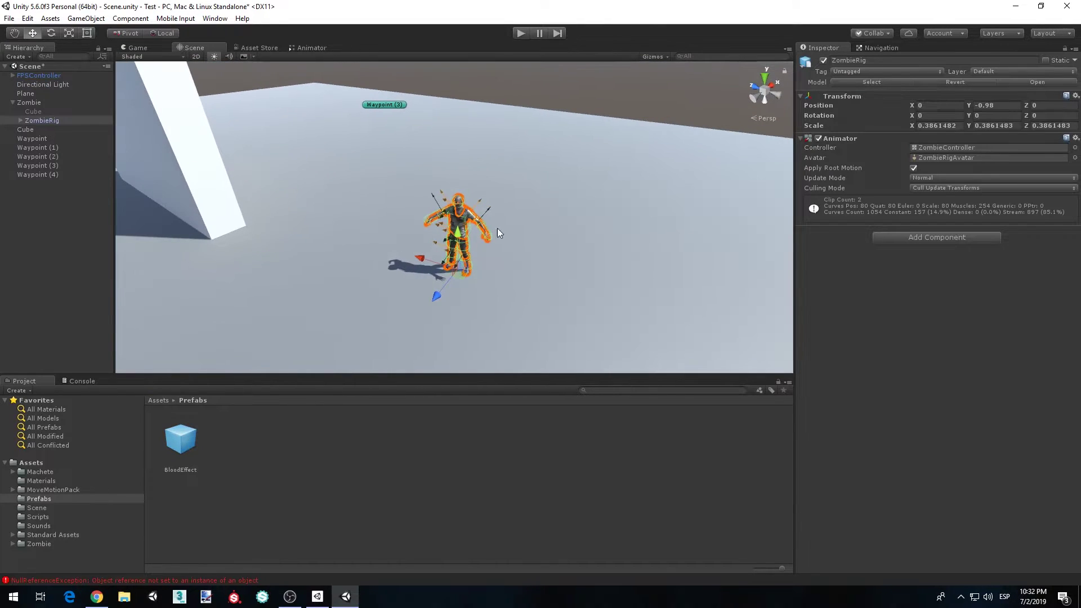
middle_drag(474, 167, 427, 181)
right_drag(421, 264, 485, 256)
key(w)
key(a)
key(s)
middle_drag(484, 257, 511, 246)
right_drag(511, 246, 505, 248)
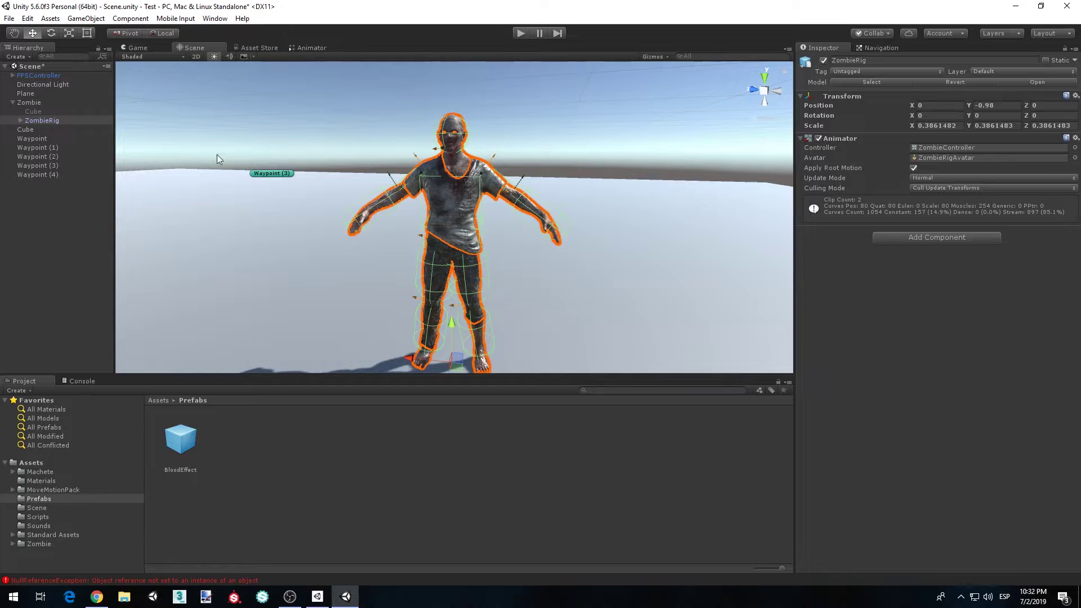
- Select the Machete under FPSController's FirstPersonCharacter, open its Animator graph and locate its controller asset in the project
click(12, 75)
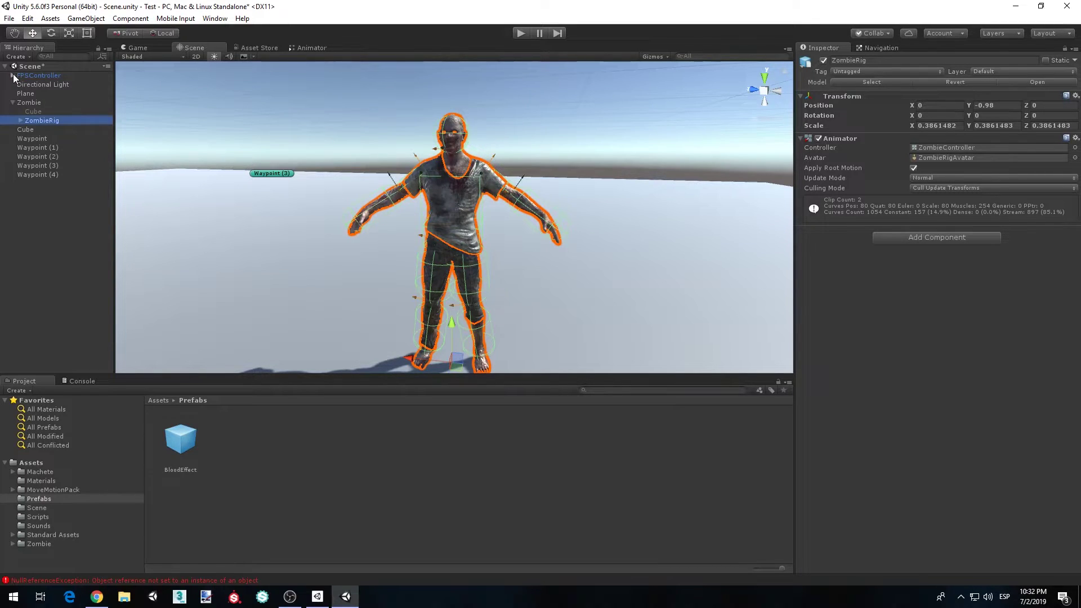
click(19, 84)
click(55, 93)
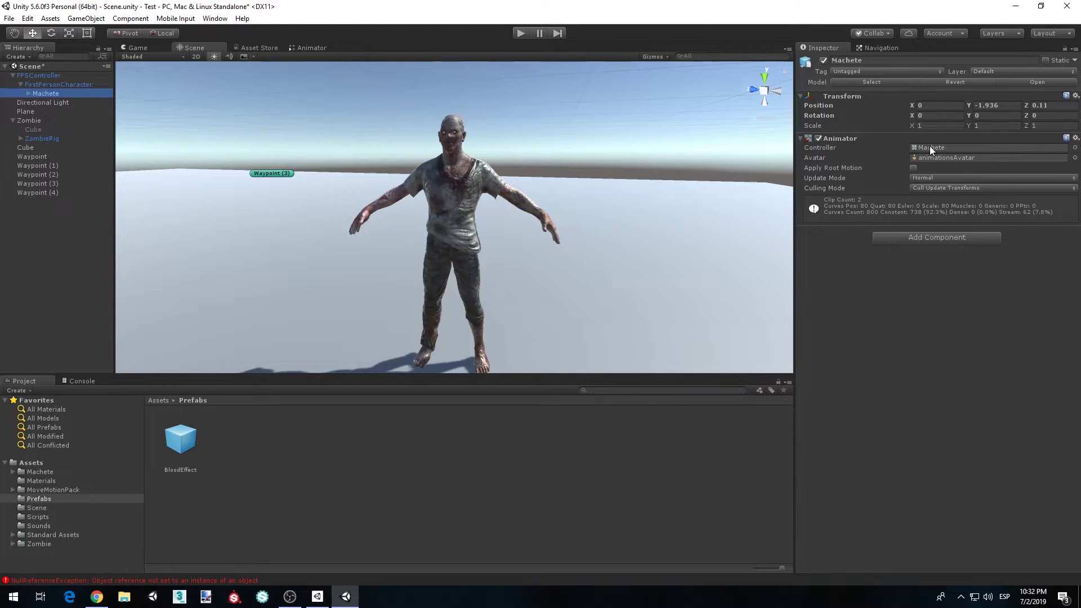
click(311, 47)
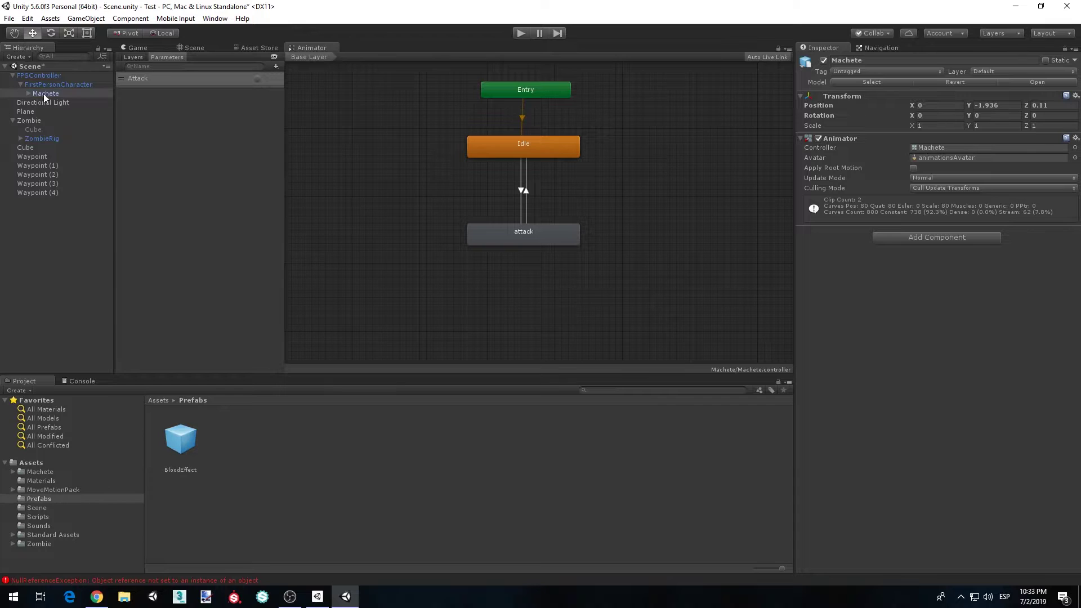
click(942, 150)
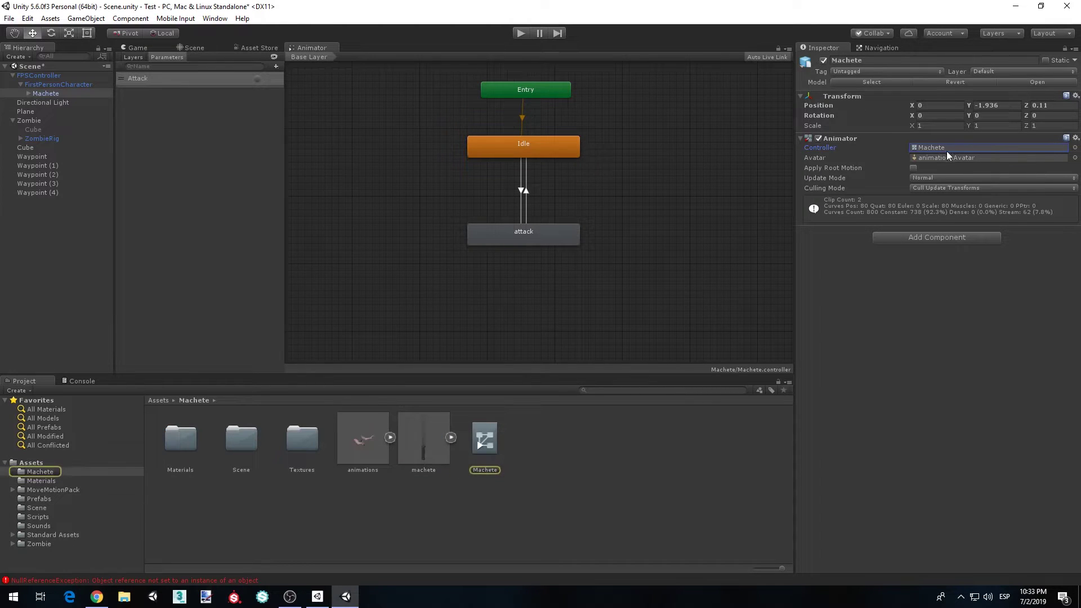
- Inspect the attack state's animation import settings and locate its attack motion clip in the project
double_click(512, 237)
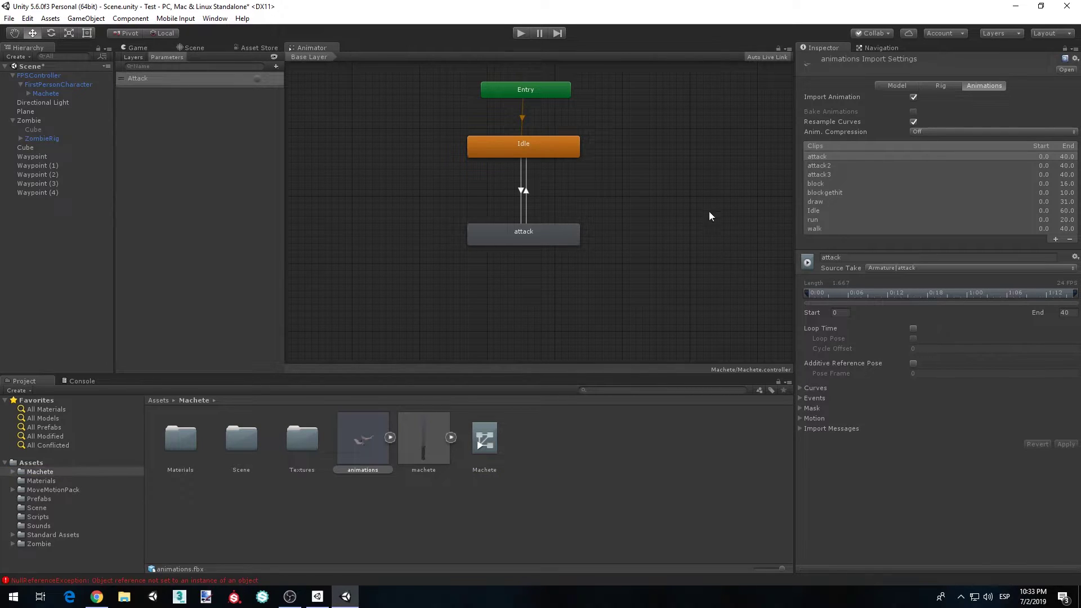
click(555, 236)
click(938, 84)
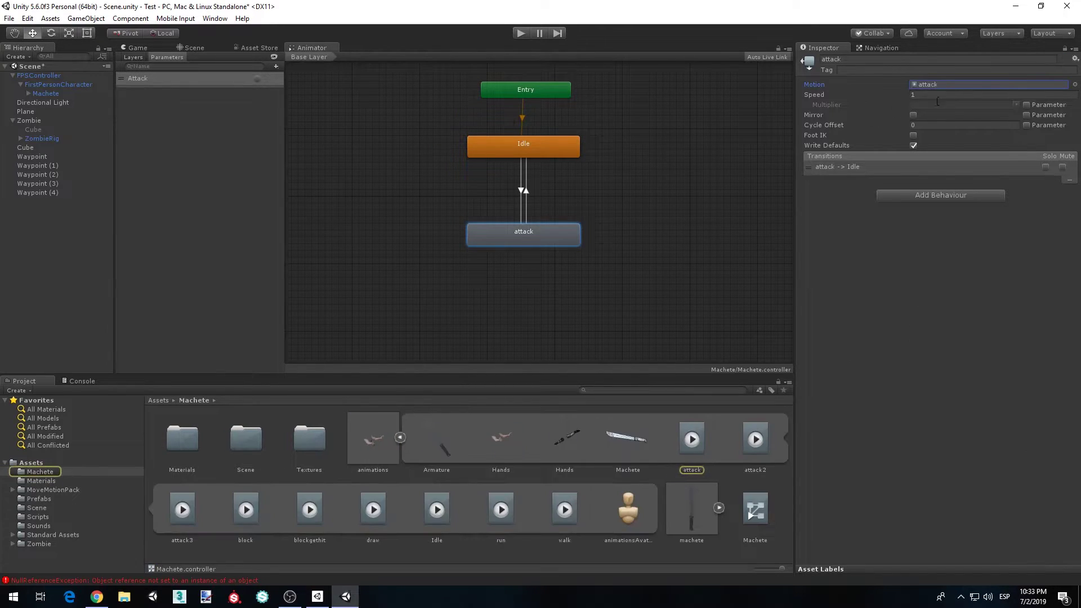